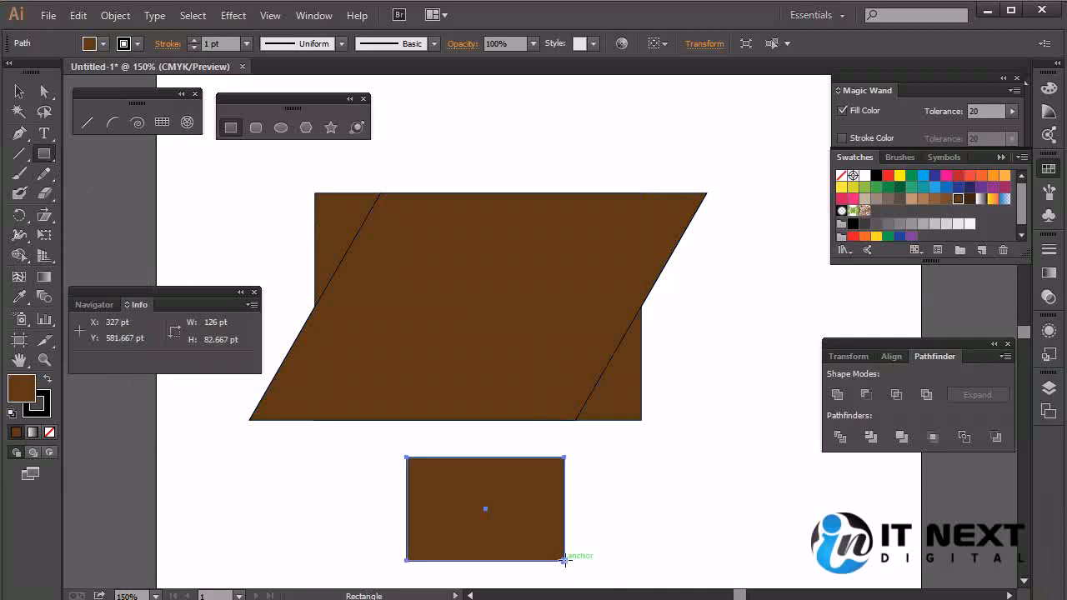
# - Remove the fill from the small rectangle below the large brown shapes, keeping its black outline
pyautogui.moveTo(526, 493); pyautogui.dragTo(526, 461)
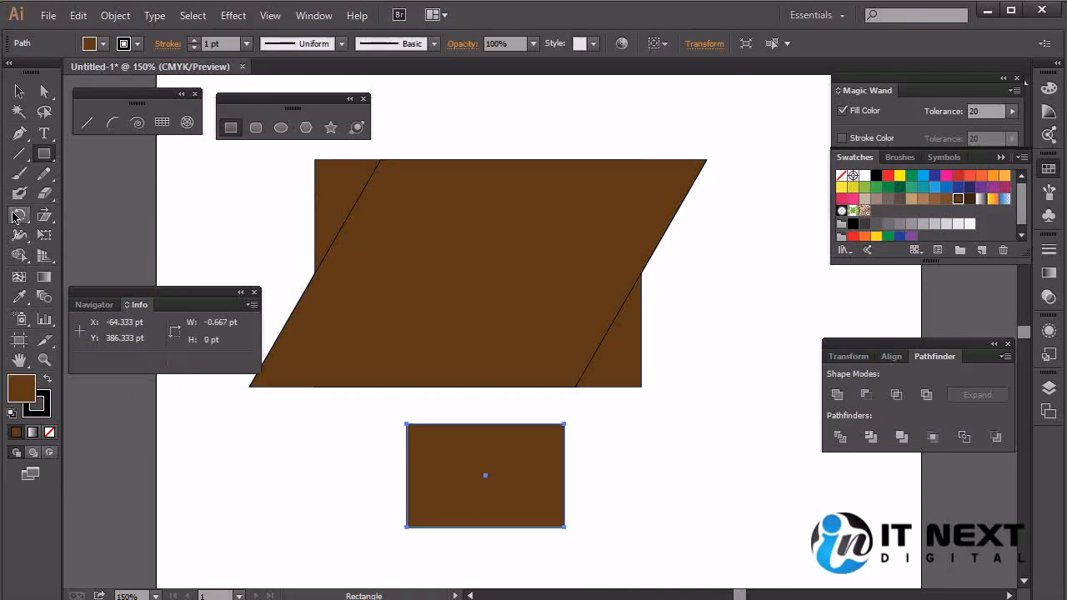
pyautogui.click(20, 237)
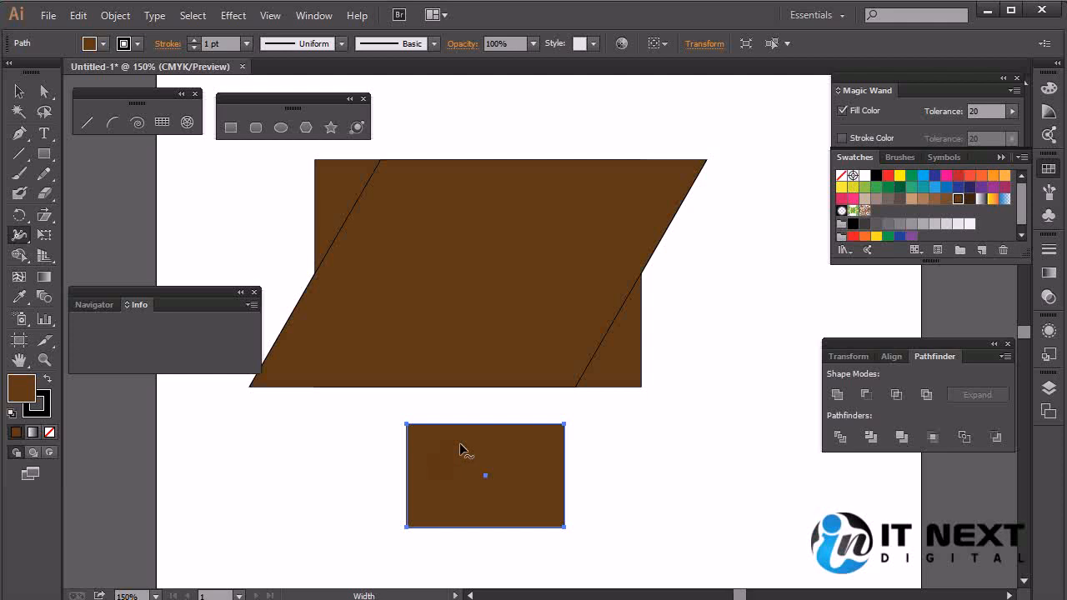
pyautogui.click(50, 433)
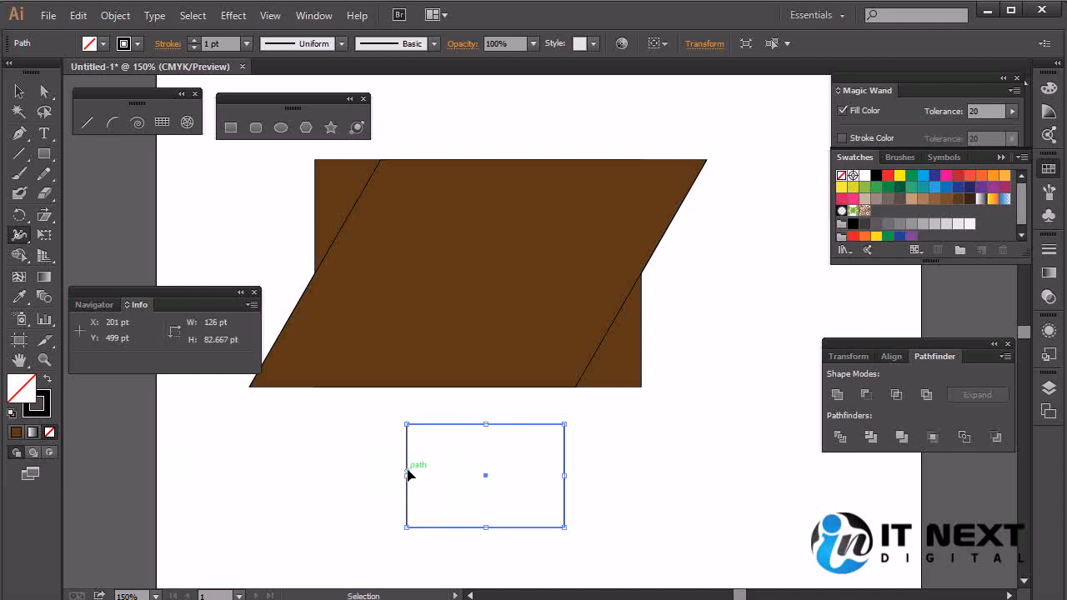
# - Try widening the small rectangle's outline at its top-left and bottom-right corners with the Width tool, undoing each attempt
pyautogui.hotkey('ctrl', '+')
pyautogui.hotkey('ctrl', '+')
pyautogui.moveTo(408, 467); pyautogui.dragTo(536, 219)
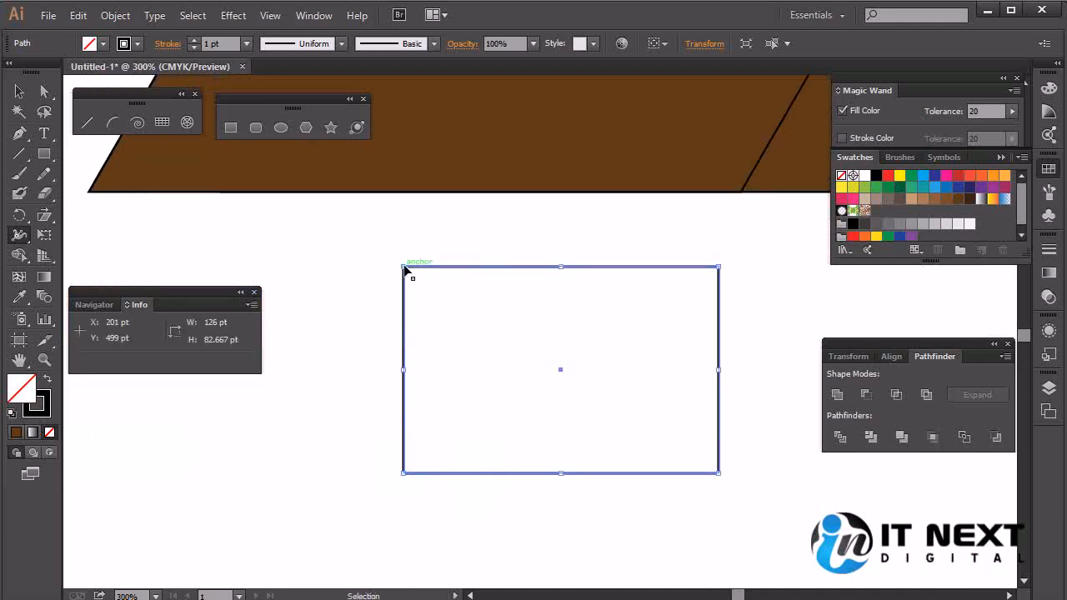
pyautogui.hotkey('ctrl', '+')
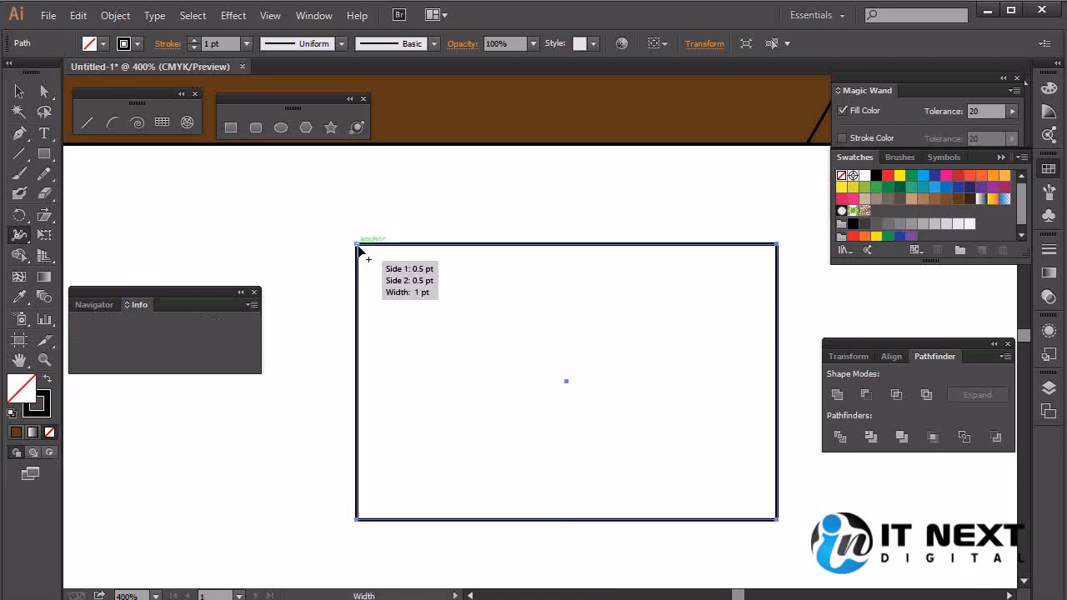
pyautogui.moveTo(361, 253); pyautogui.dragTo(379, 267)
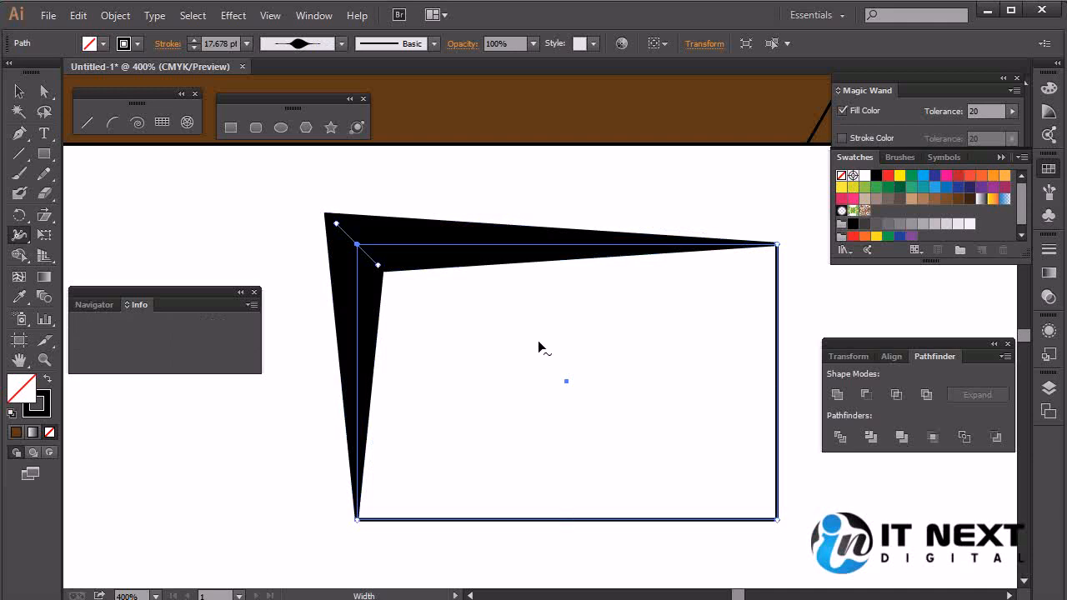
pyautogui.hotkey('ctrl', 'z')
pyautogui.moveTo(777, 520)
pyautogui.mouseDown()
pyautogui.moveTo(751, 489)
pyautogui.moveTo(756, 510)
pyautogui.mouseUp()
pyautogui.hotkey('ctrl', 'z')
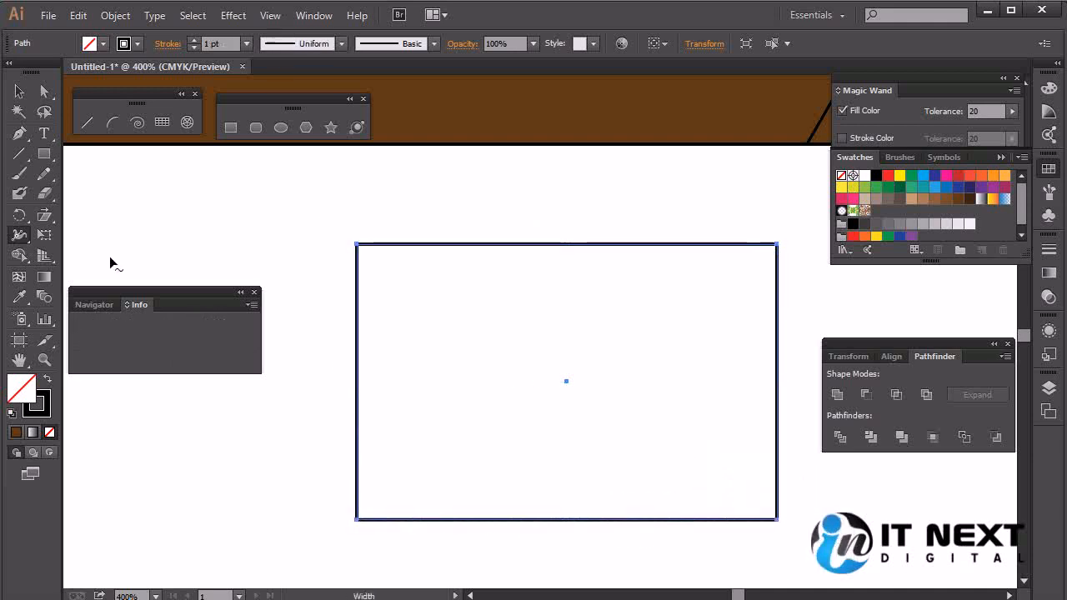
# - Delete the small rectangle and draw a spiral about 81 pt wide and 79 pt high in its place
pyautogui.click(17, 92)
pyautogui.press('Delete')
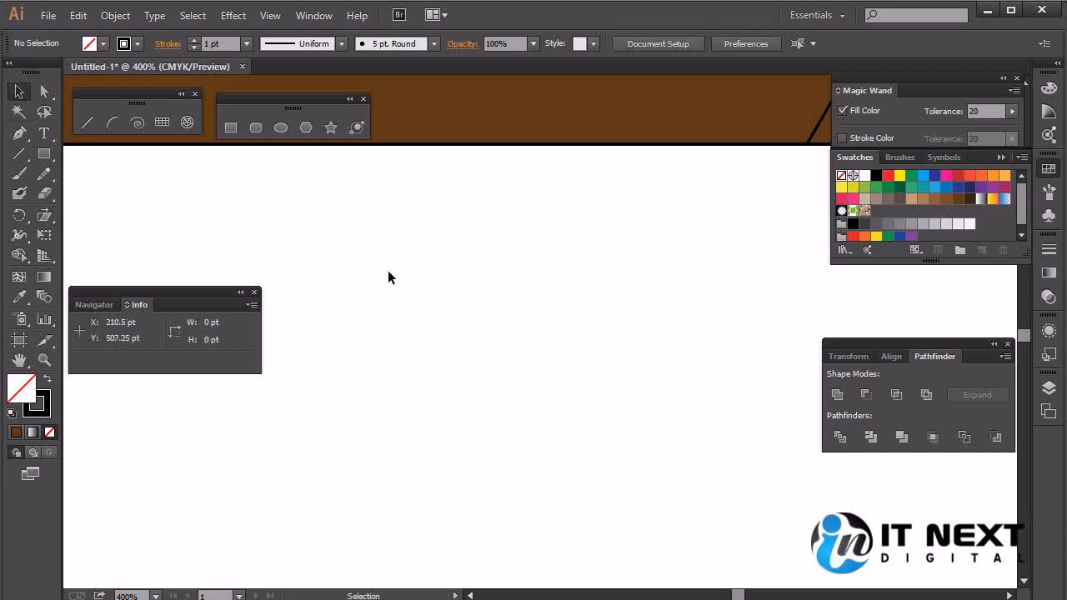
pyautogui.click(25, 156)
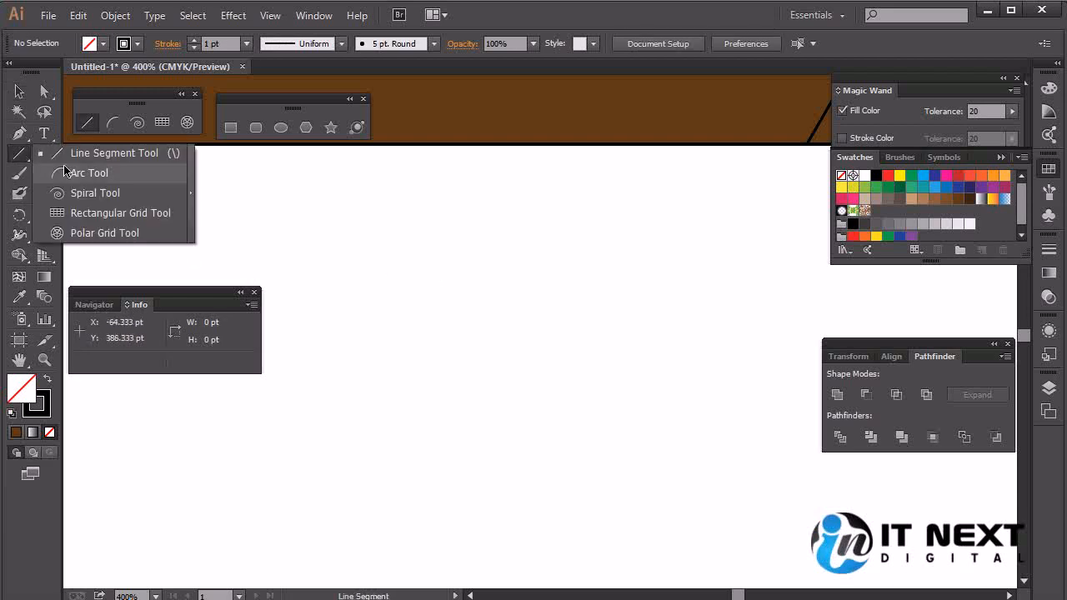
pyautogui.click(95, 193)
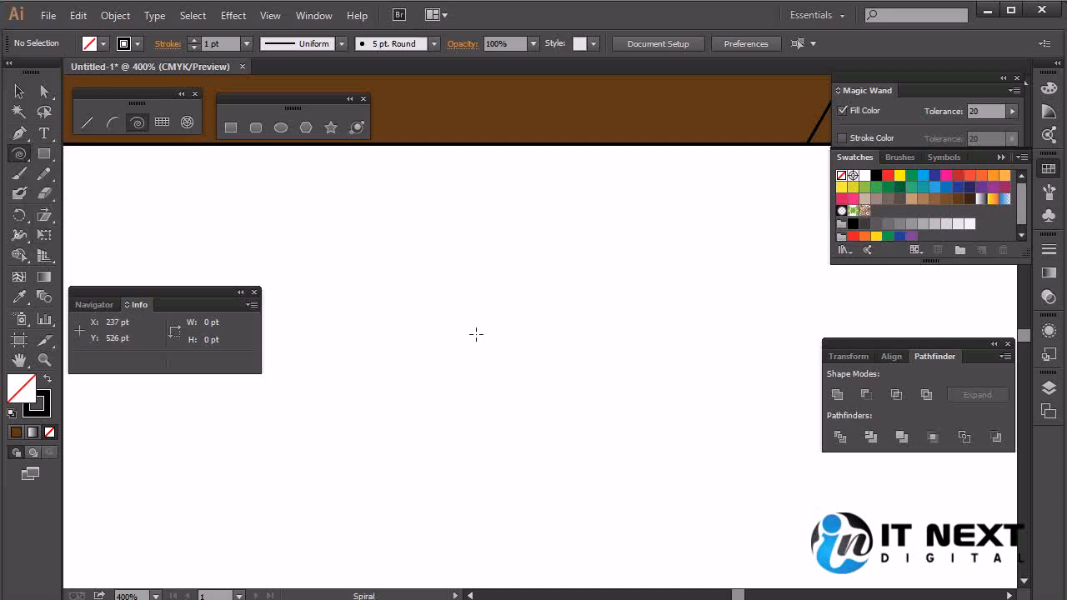
pyautogui.moveTo(471, 330); pyautogui.dragTo(589, 441)
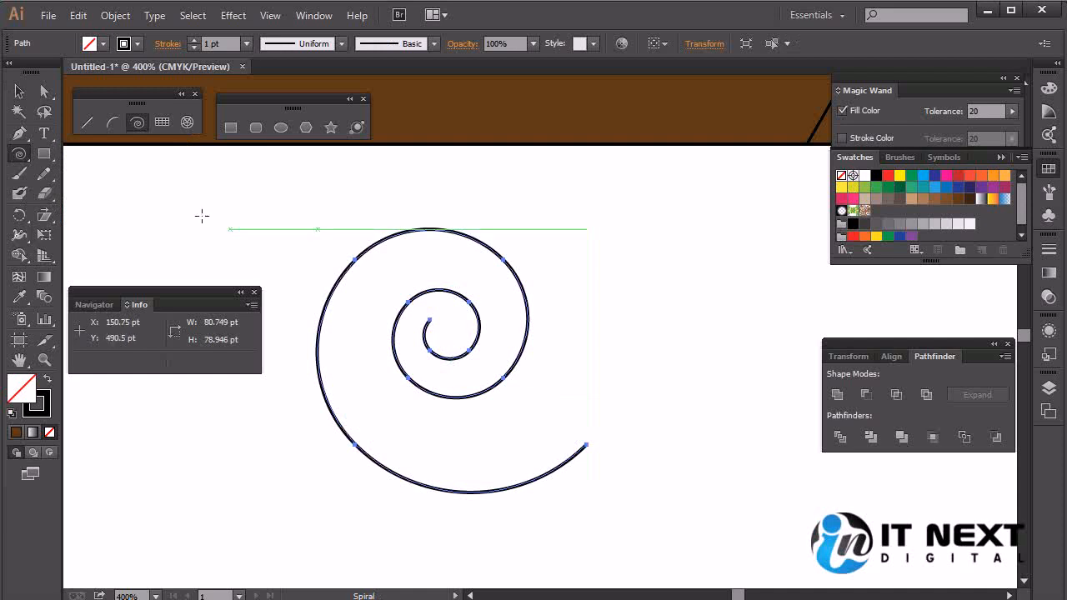
# - Try widening the stroke at the spiral's outer end to about 13.4 pt with the Width tool, and undo it
pyautogui.click(17, 156)
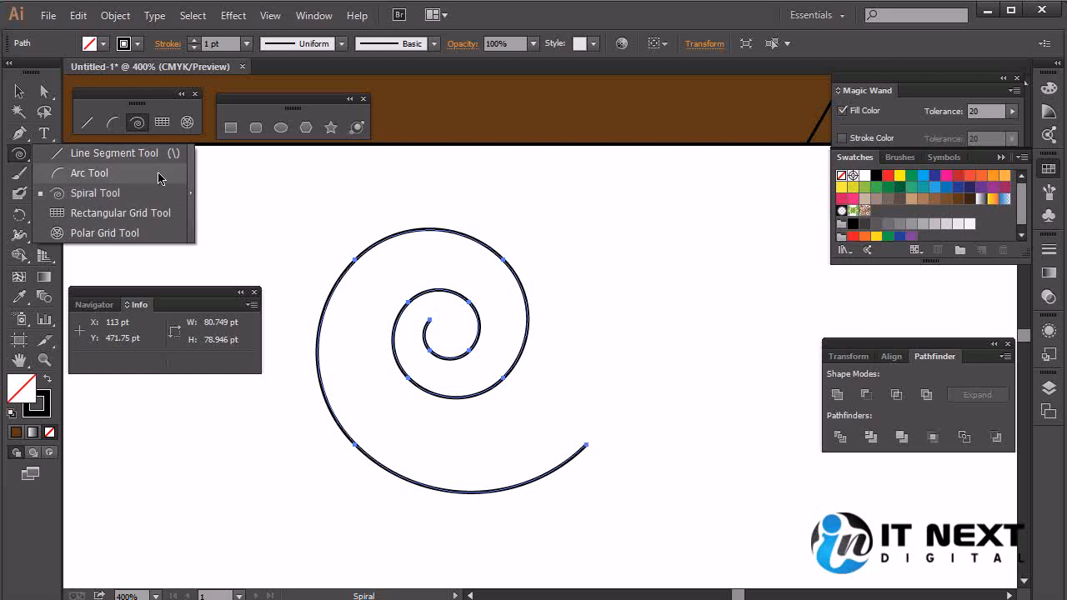
pyautogui.click(586, 24)
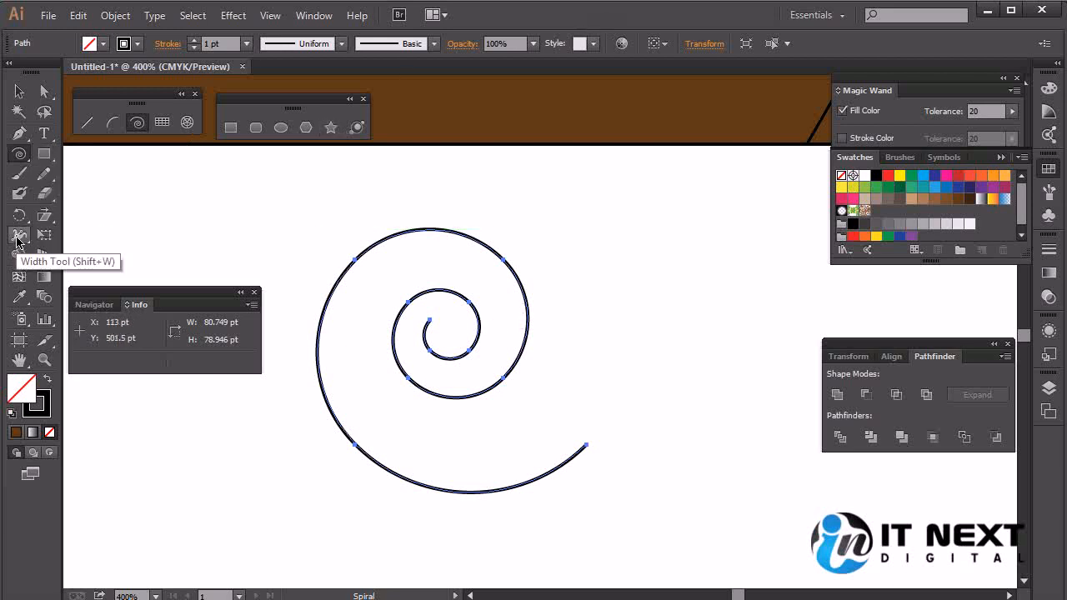
pyautogui.click(17, 239)
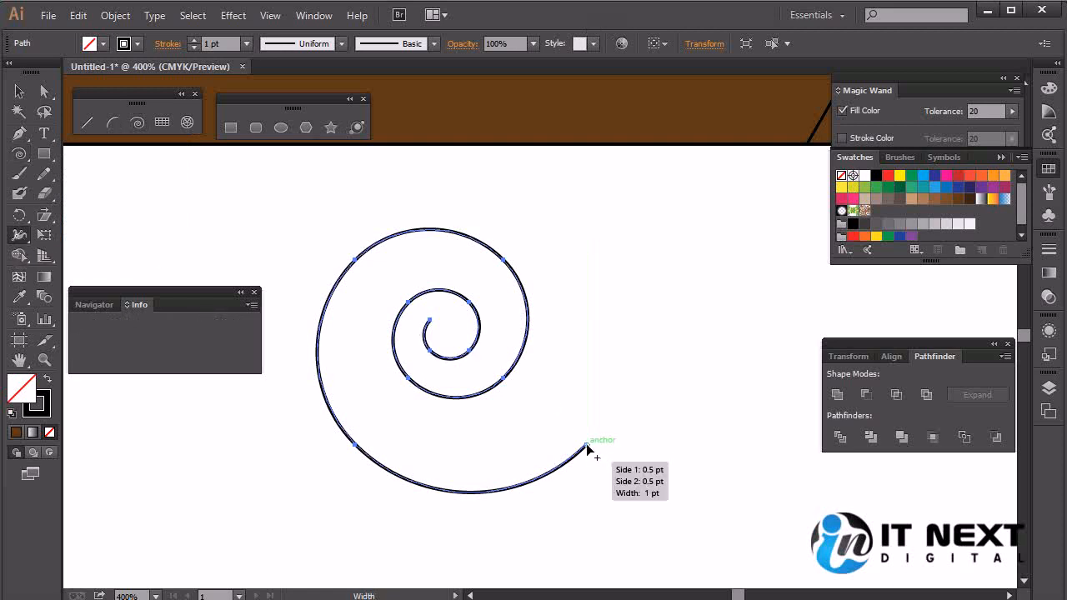
pyautogui.moveTo(588, 448)
pyautogui.mouseDown()
pyautogui.moveTo(641, 484)
pyautogui.moveTo(614, 470)
pyautogui.moveTo(610, 454)
pyautogui.mouseUp()
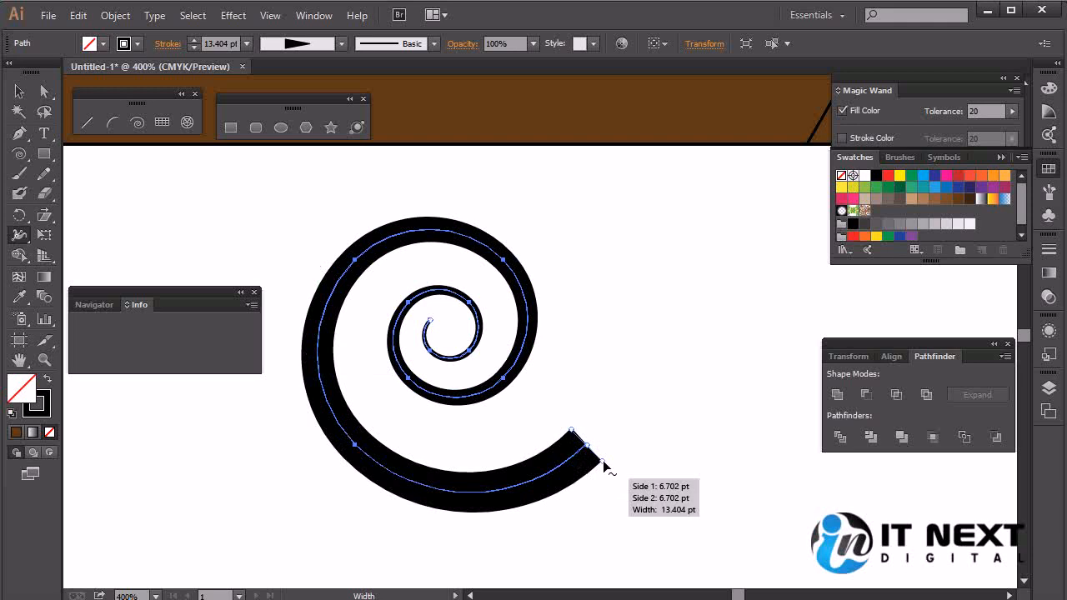
pyautogui.hotkey('ctrl', 'z')
# - Vary the spiral's stroke width: about 7 pt at the inner end, about 7.4 pt at the outer end, and thinner along the outer turn
pyautogui.moveTo(431, 323); pyautogui.dragTo(444, 332)
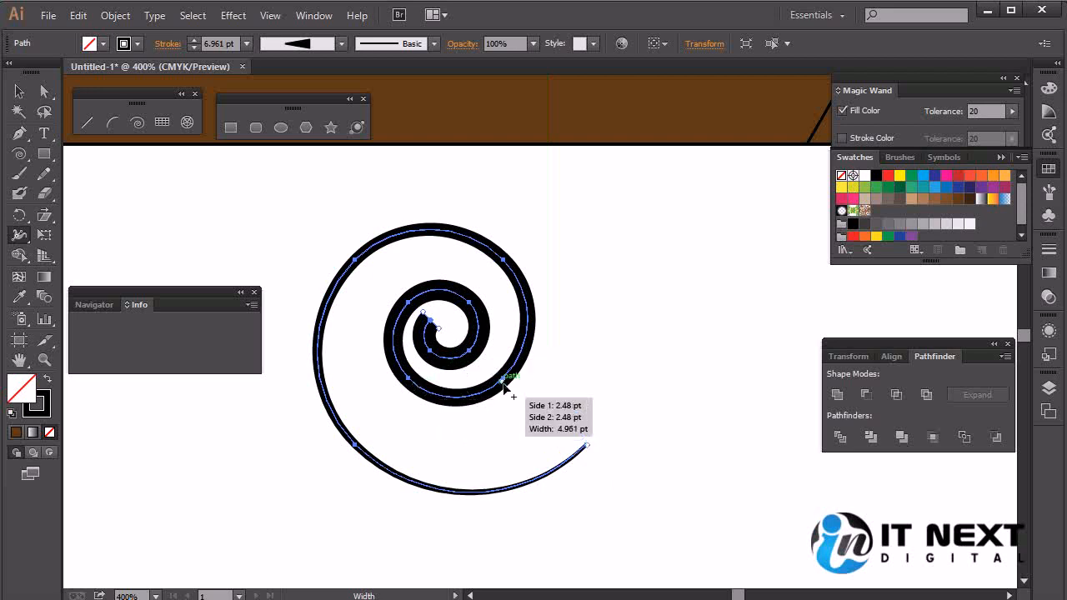
pyautogui.moveTo(511, 386); pyautogui.dragTo(511, 389)
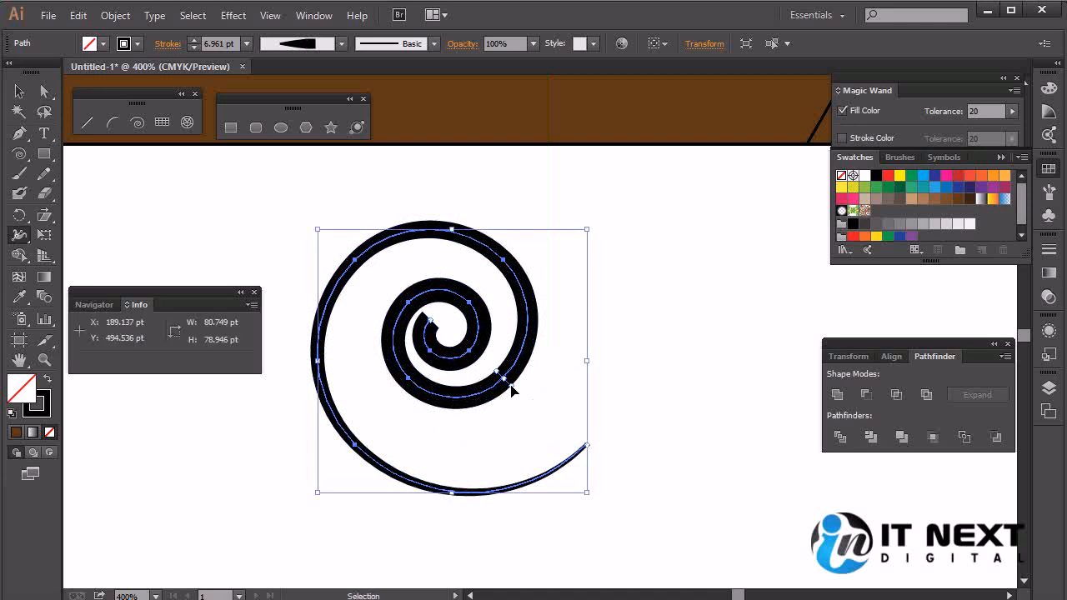
pyautogui.moveTo(587, 448)
pyautogui.mouseDown()
pyautogui.moveTo(608, 473)
pyautogui.moveTo(596, 462)
pyautogui.mouseUp()
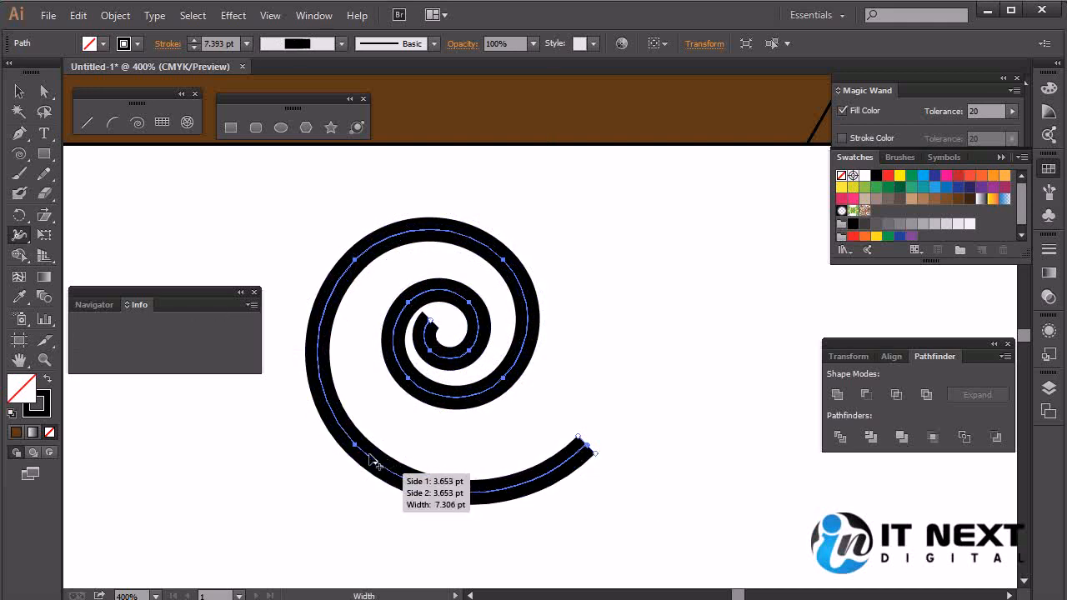
pyautogui.moveTo(356, 445)
pyautogui.mouseDown()
pyautogui.moveTo(347, 450)
pyautogui.moveTo(357, 445)
pyautogui.mouseUp()
# - Delete the spiral and draw a horizontal line about 107 pt long in its place
pyautogui.press('v')
pyautogui.click(626, 321)
pyautogui.click(525, 333)
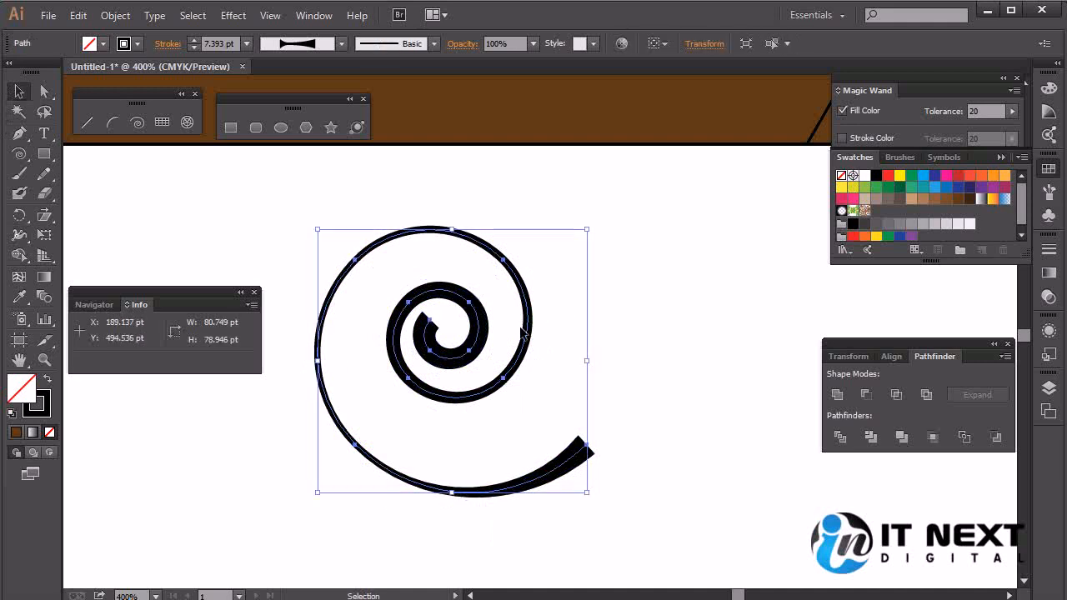
pyautogui.press('Delete')
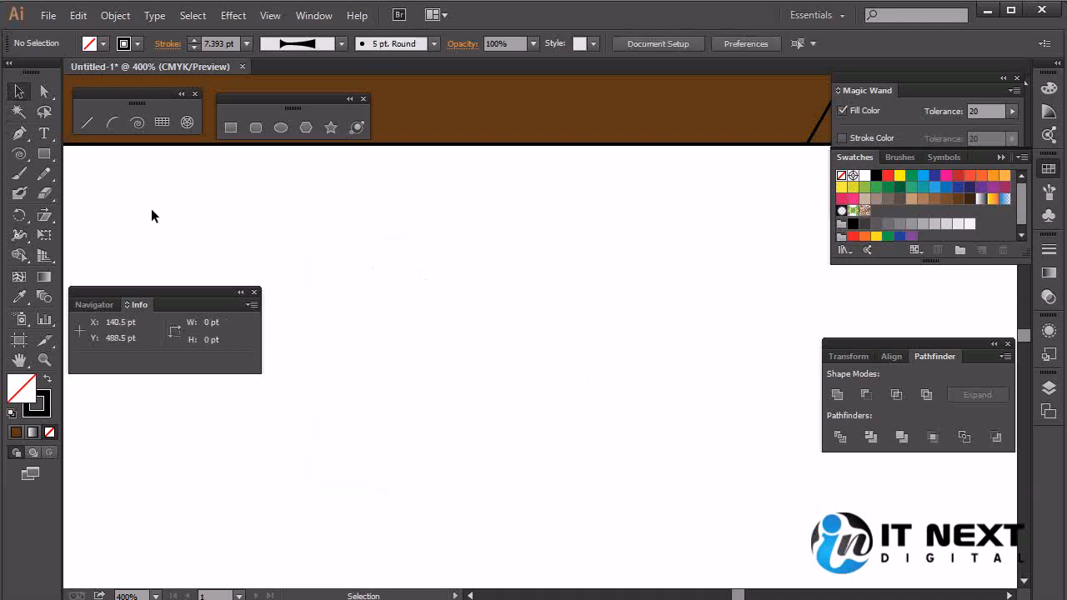
pyautogui.moveTo(18, 153); pyautogui.dragTo(48, 163)
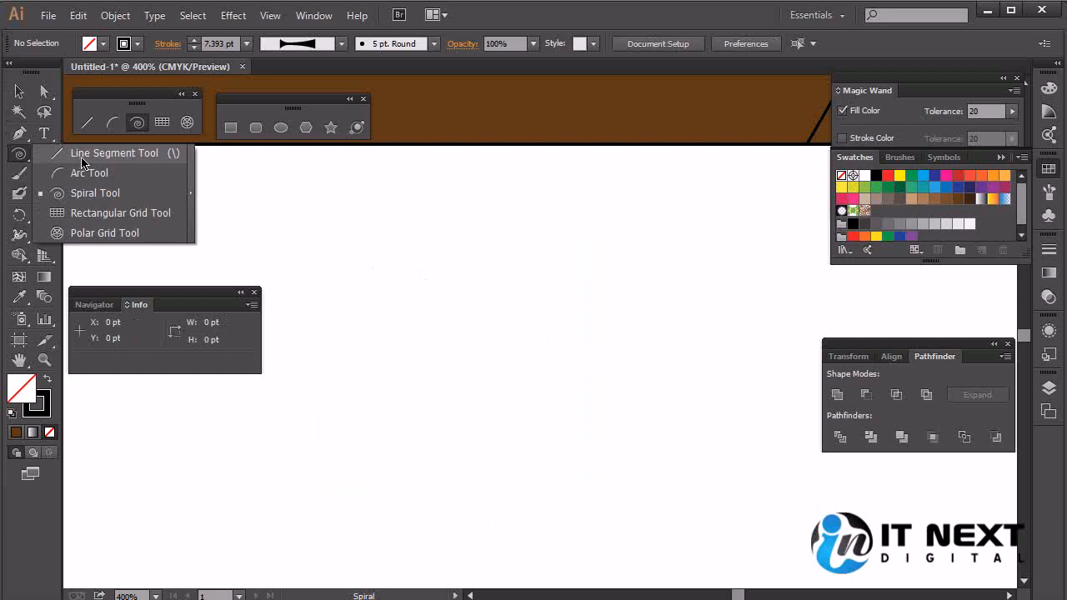
pyautogui.click(81, 163)
pyautogui.moveTo(338, 258); pyautogui.dragTo(695, 252)
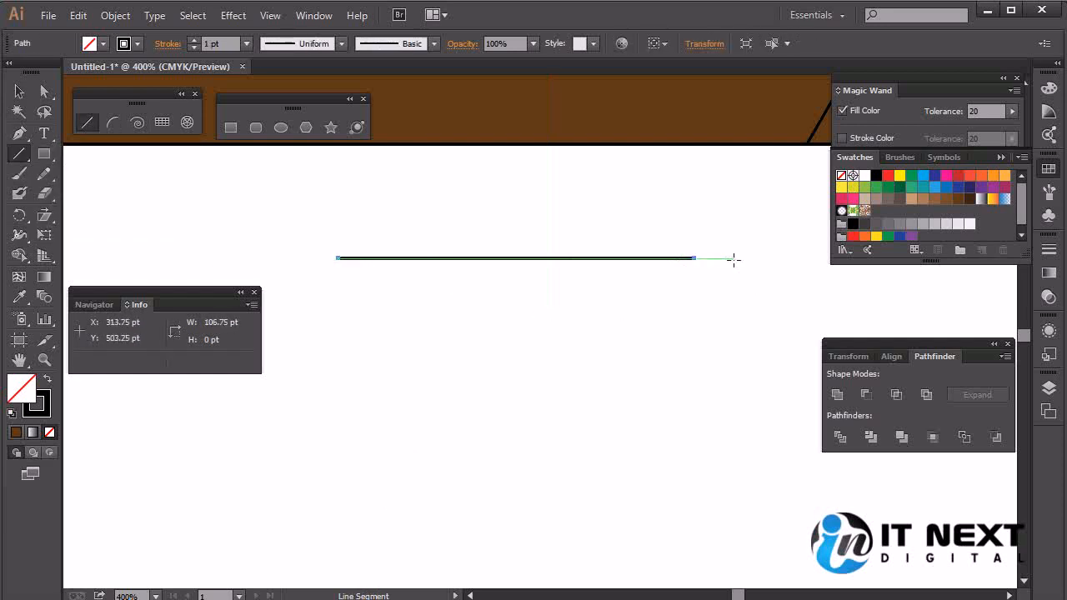
# - Widen the line at its middle with the Width tool, shift that width point toward the left end and narrow it to about 8 pt
pyautogui.click(19, 235)
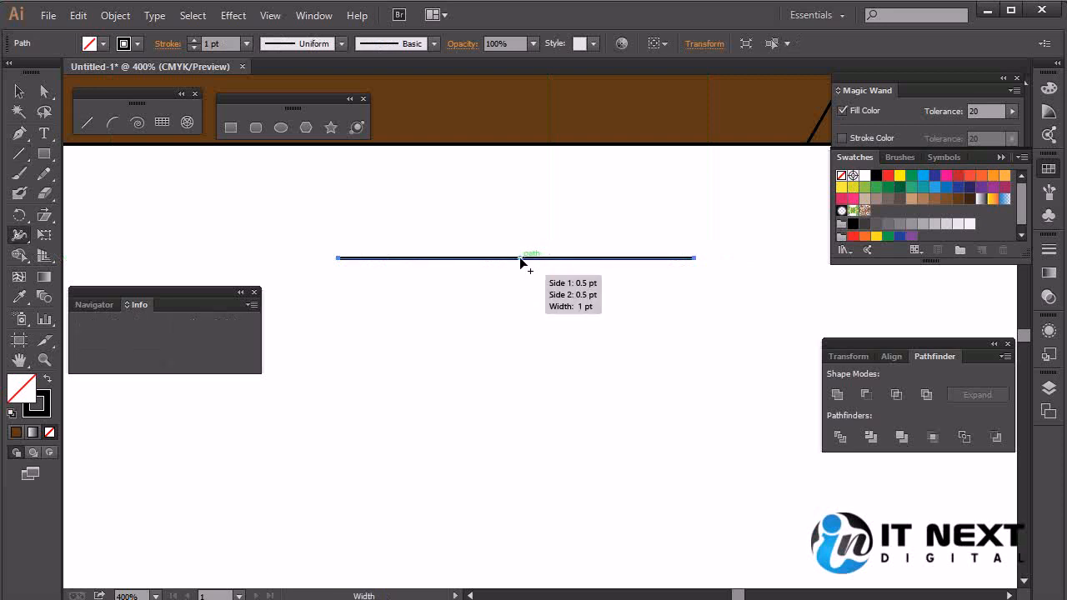
pyautogui.moveTo(519, 262); pyautogui.dragTo(522, 280)
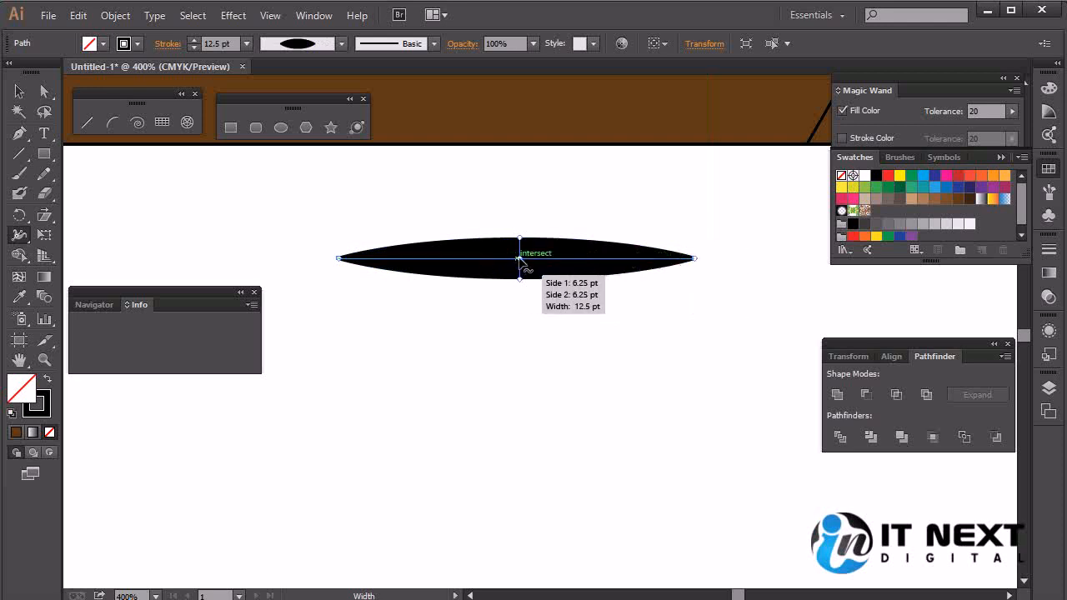
pyautogui.moveTo(519, 260); pyautogui.dragTo(442, 272)
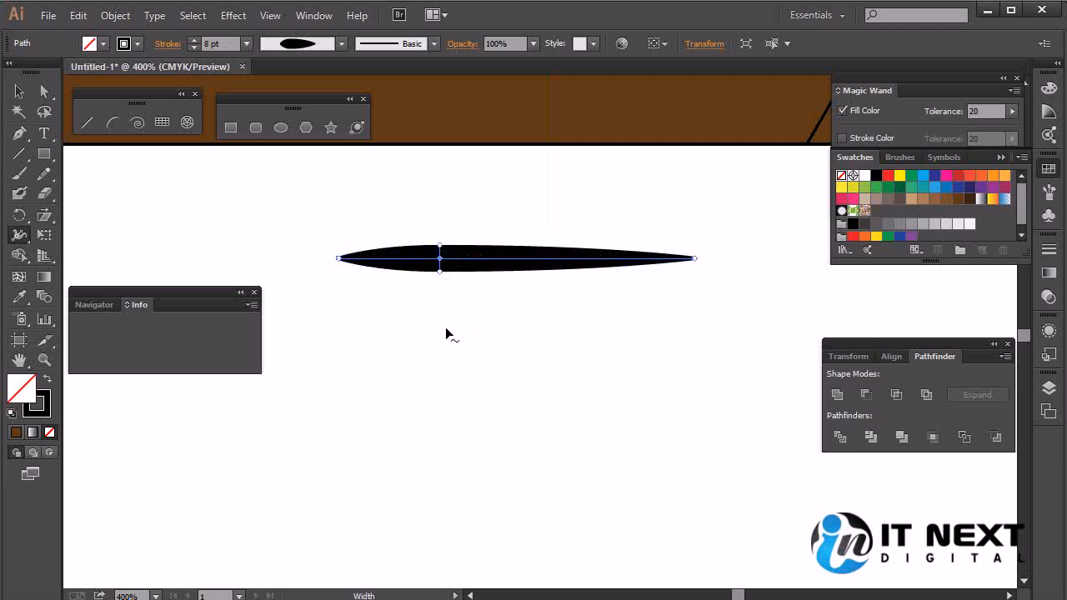
# - Shape more width points along the line, bulging its right half to about 14 pt and tapering it toward both ends
pyautogui.moveTo(569, 260); pyautogui.dragTo(531, 274)
pyautogui.moveTo(640, 275); pyautogui.dragTo(634, 272)
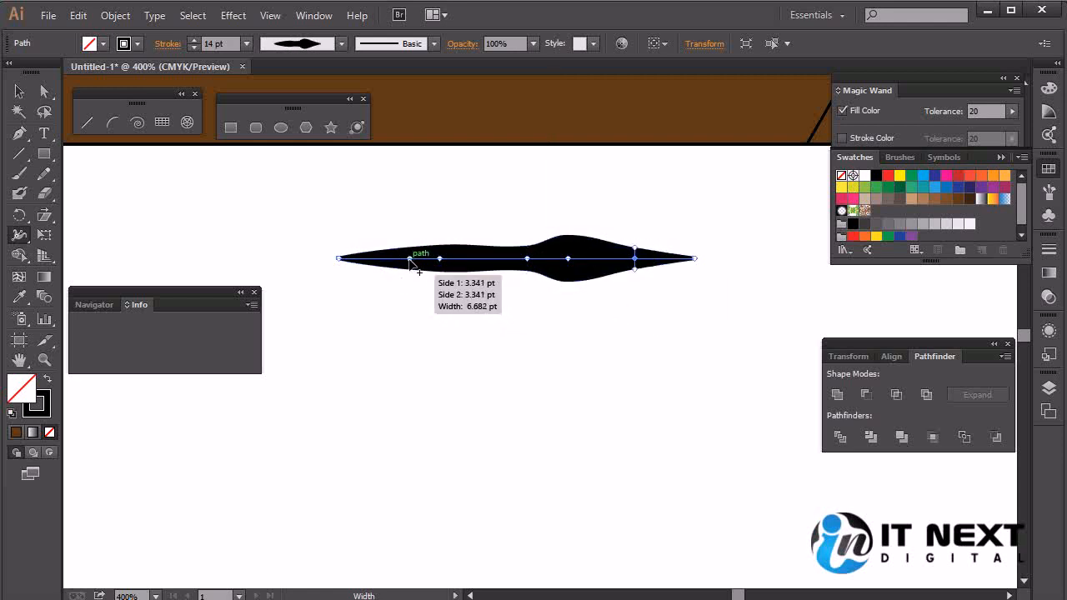
pyautogui.moveTo(404, 264); pyautogui.dragTo(409, 273)
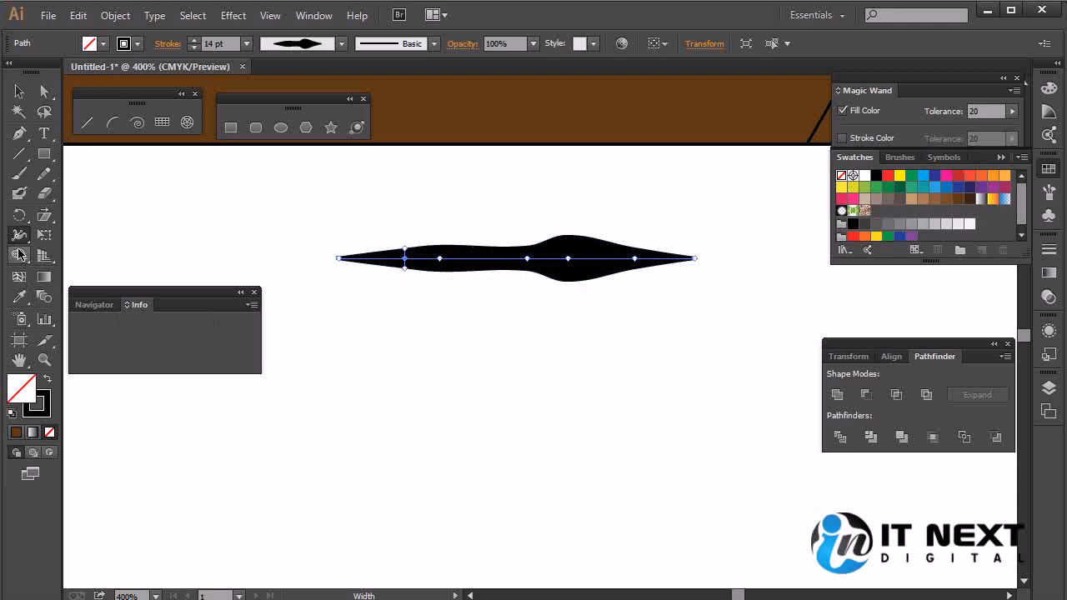
# - Bend the tapered line into a gentle wave rising from left to right with the Warp tool
pyautogui.click(23, 239)
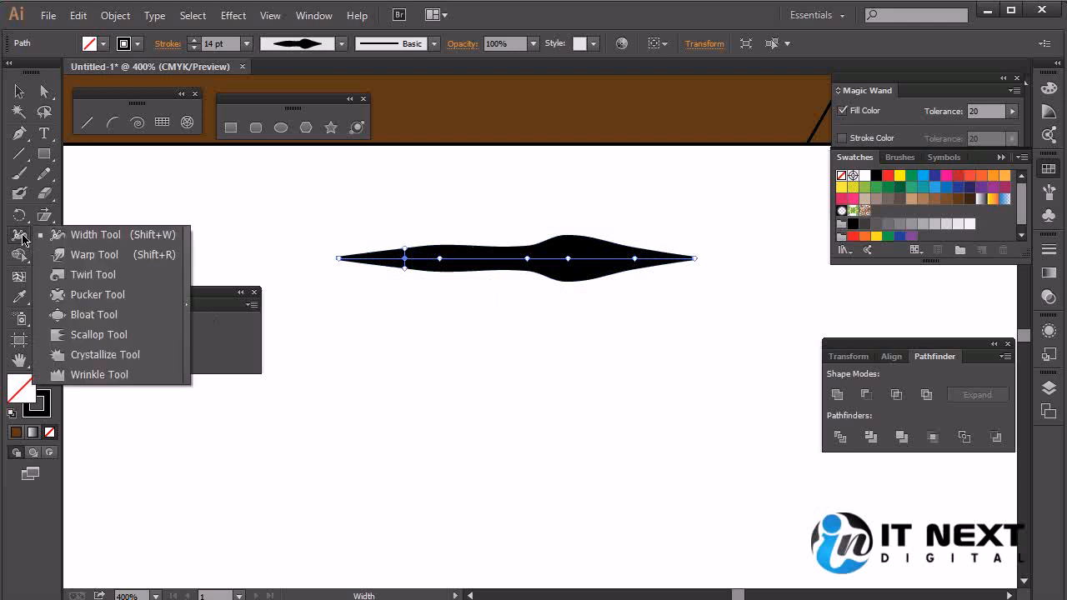
pyautogui.click(132, 256)
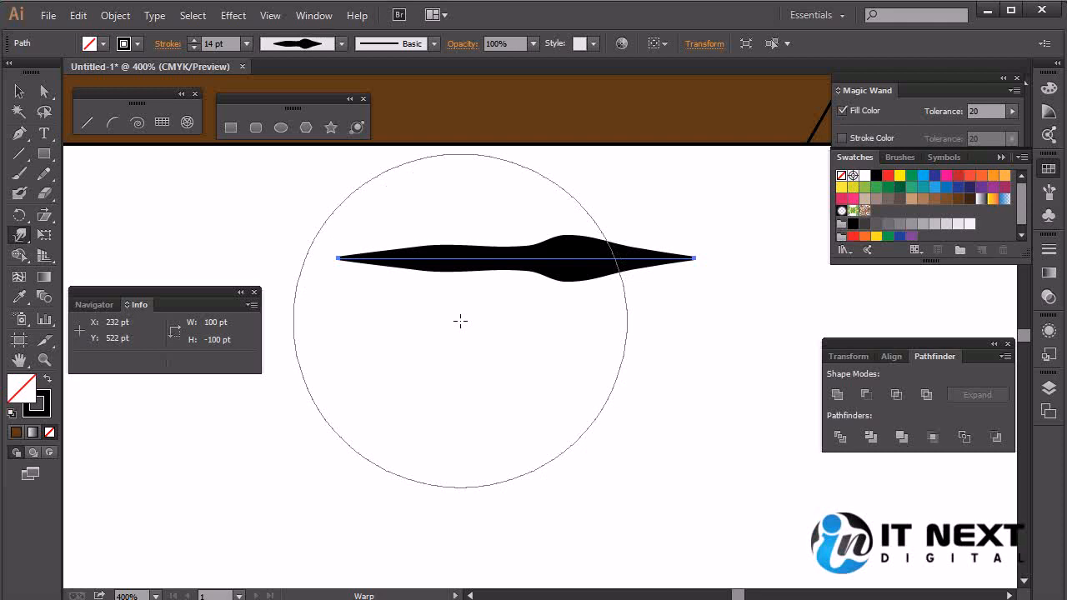
pyautogui.moveTo(444, 266); pyautogui.dragTo(442, 405)
pyautogui.moveTo(604, 300); pyautogui.dragTo(633, 327)
pyautogui.moveTo(635, 310); pyautogui.dragTo(631, 262)
pyautogui.moveTo(469, 313); pyautogui.dragTo(465, 278)
pyautogui.moveTo(342, 270); pyautogui.dragTo(317, 323)
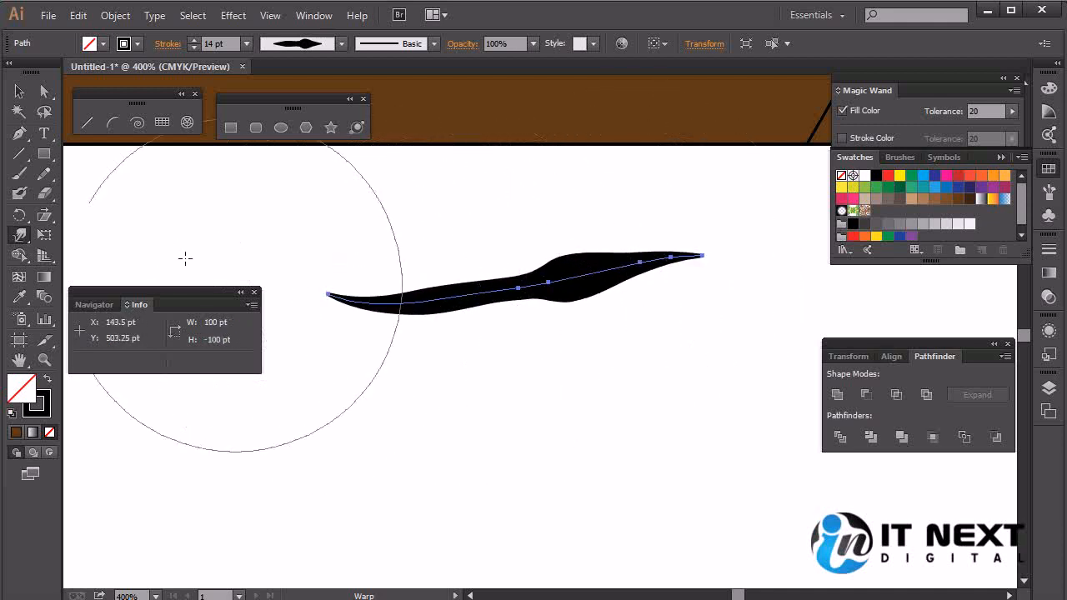
# - Draw a rectangle about 74 by 34 pt below the warped line, with a light brown fill and no stroke
pyautogui.click(44, 154)
pyautogui.moveTo(468, 383); pyautogui.dragTo(714, 498)
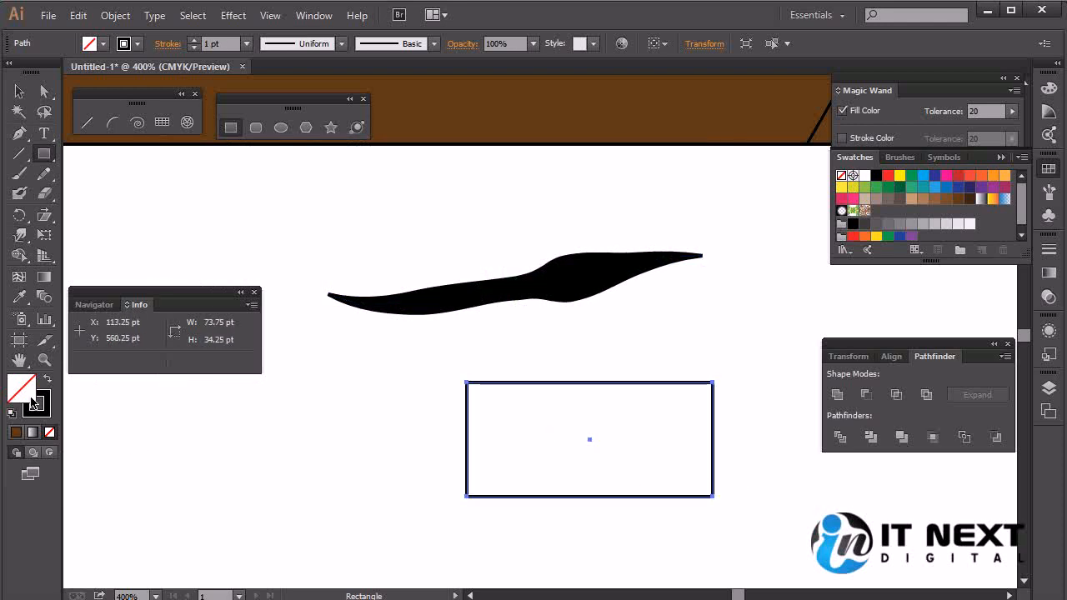
pyautogui.click(923, 199)
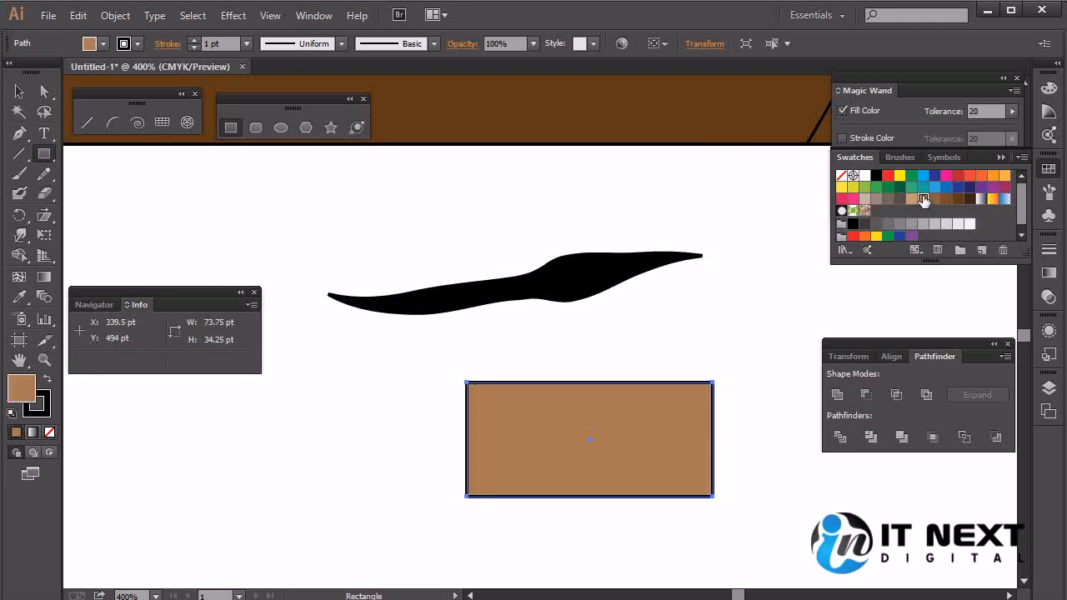
pyautogui.click(48, 409)
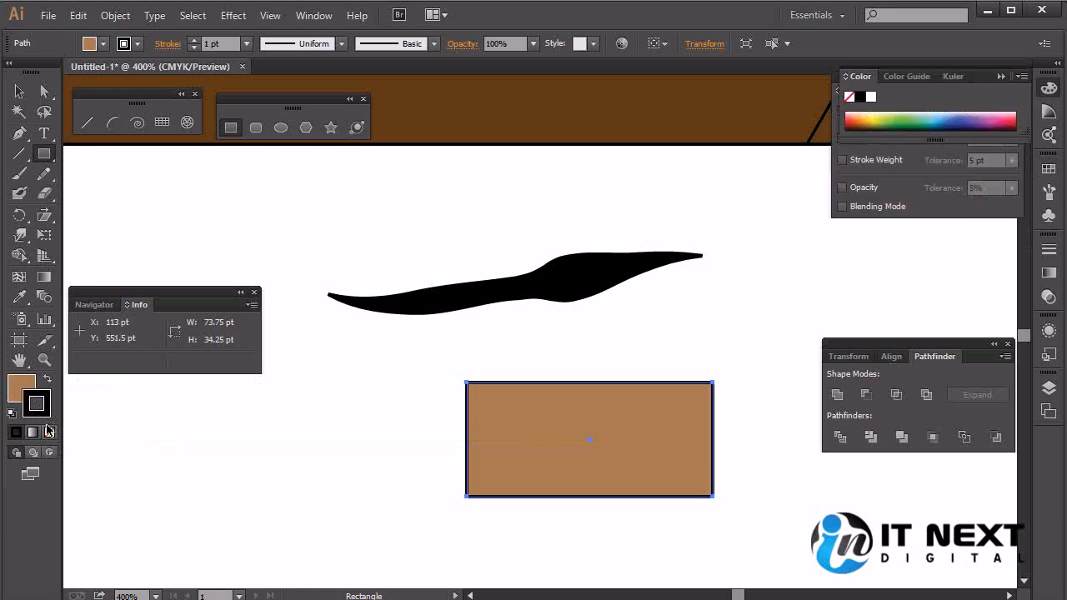
pyautogui.click(49, 432)
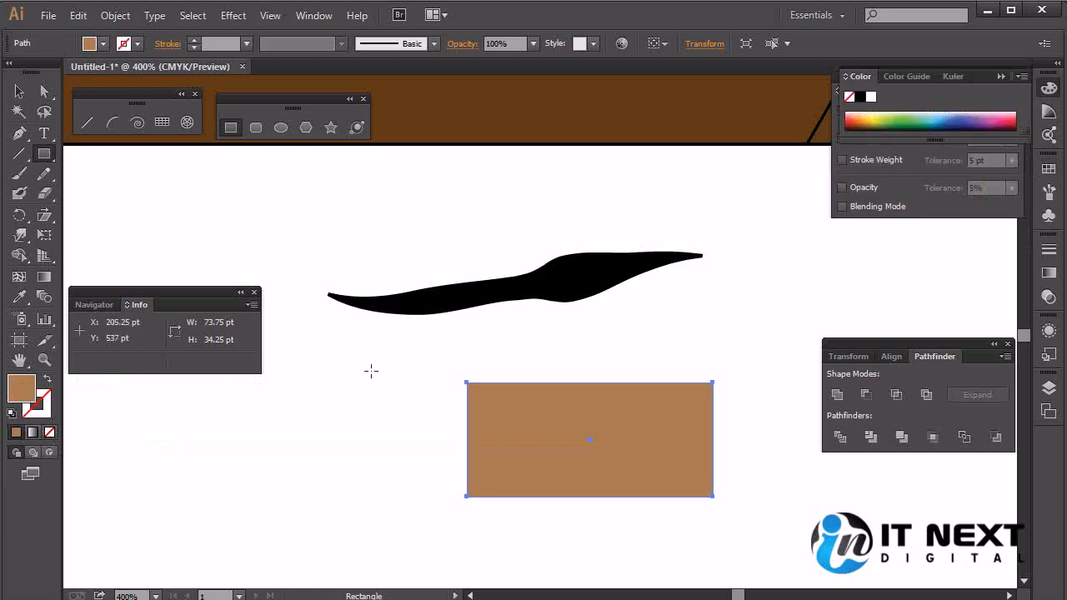
# - Push the brown rectangle's corners and edges outward with the Warp tool to form a wide domed blob
pyautogui.click(19, 238)
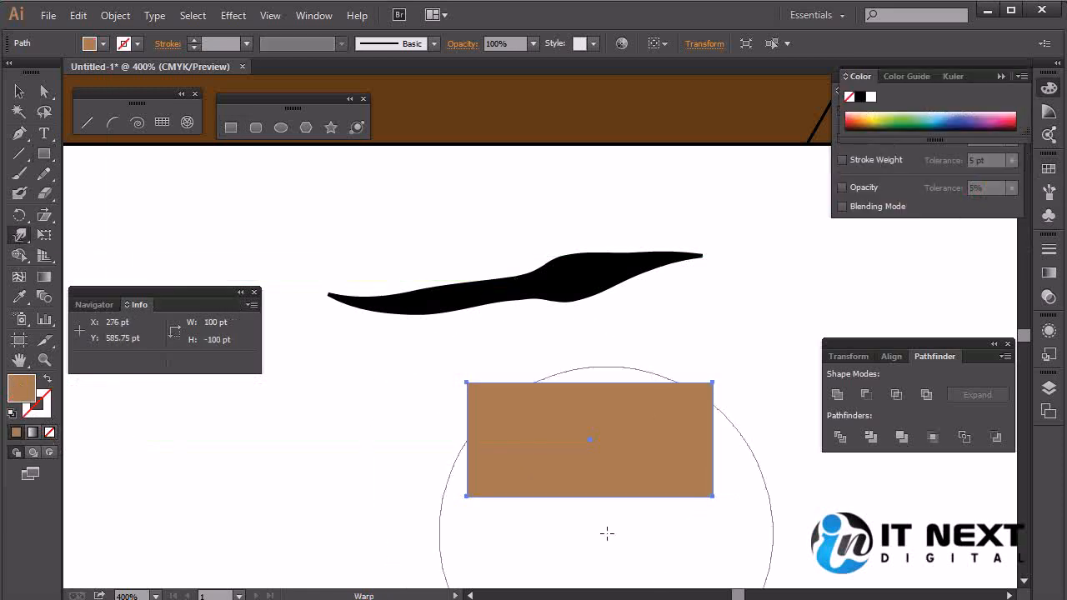
pyautogui.moveTo(469, 496); pyautogui.dragTo(324, 541)
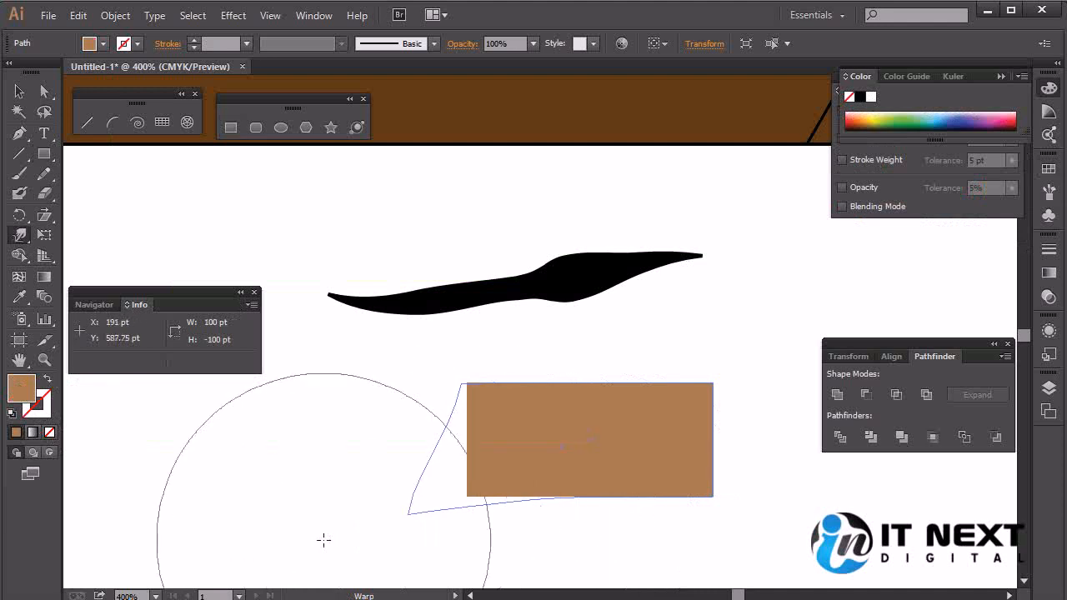
pyautogui.moveTo(468, 392)
pyautogui.mouseDown()
pyautogui.moveTo(436, 353)
pyautogui.moveTo(625, 342)
pyautogui.moveTo(705, 457)
pyautogui.moveTo(684, 487)
pyautogui.moveTo(619, 553)
pyautogui.moveTo(517, 493)
pyautogui.moveTo(466, 555)
pyautogui.moveTo(655, 515)
pyautogui.moveTo(661, 561)
pyautogui.moveTo(621, 528)
pyautogui.mouseUp()
pyautogui.moveTo(544, 539)
pyautogui.mouseDown()
pyautogui.moveTo(553, 572)
pyautogui.moveTo(591, 459)
pyautogui.mouseUp()
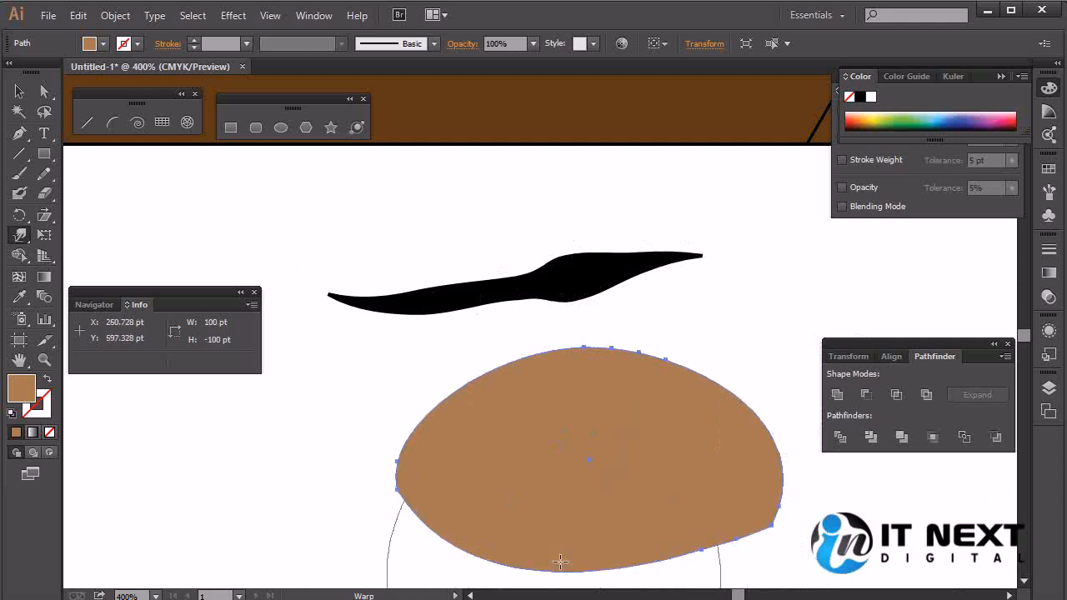
# - Round out the blob's lower-right, upper-right and left sides with further Warp strokes
pyautogui.moveTo(681, 545); pyautogui.dragTo(752, 553)
pyautogui.moveTo(742, 403); pyautogui.dragTo(726, 370)
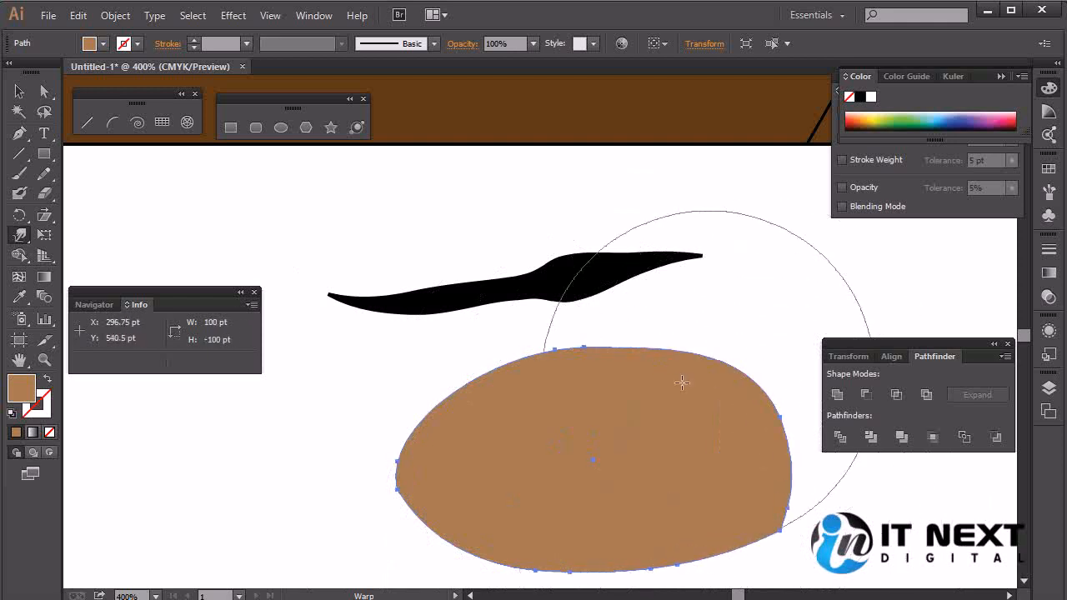
pyautogui.moveTo(510, 391); pyautogui.dragTo(467, 353)
pyautogui.moveTo(448, 501); pyautogui.dragTo(424, 539)
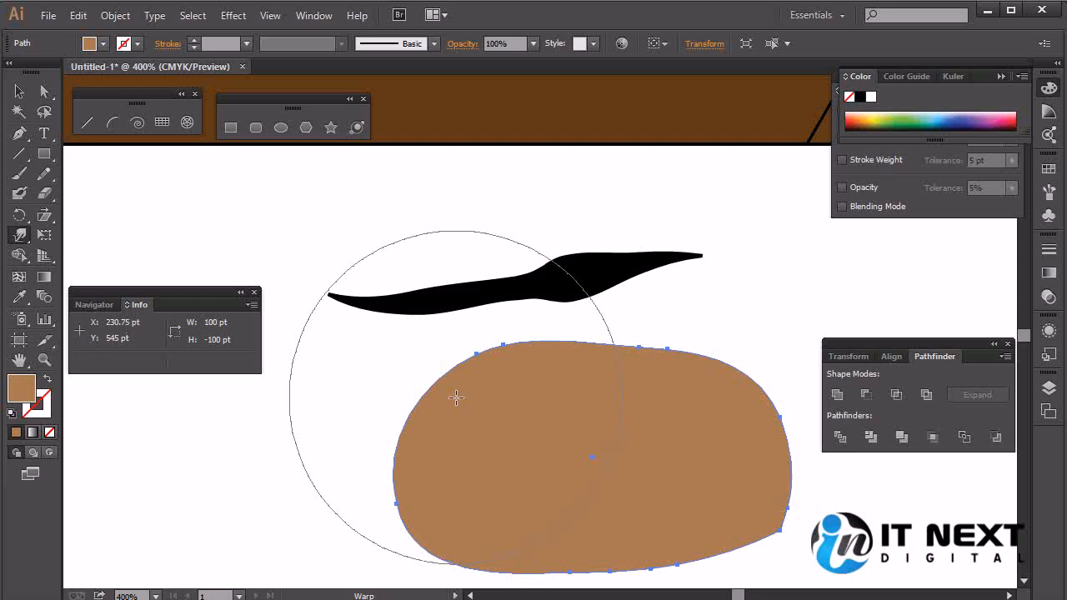
pyautogui.click(20, 172)
pyautogui.click(23, 192)
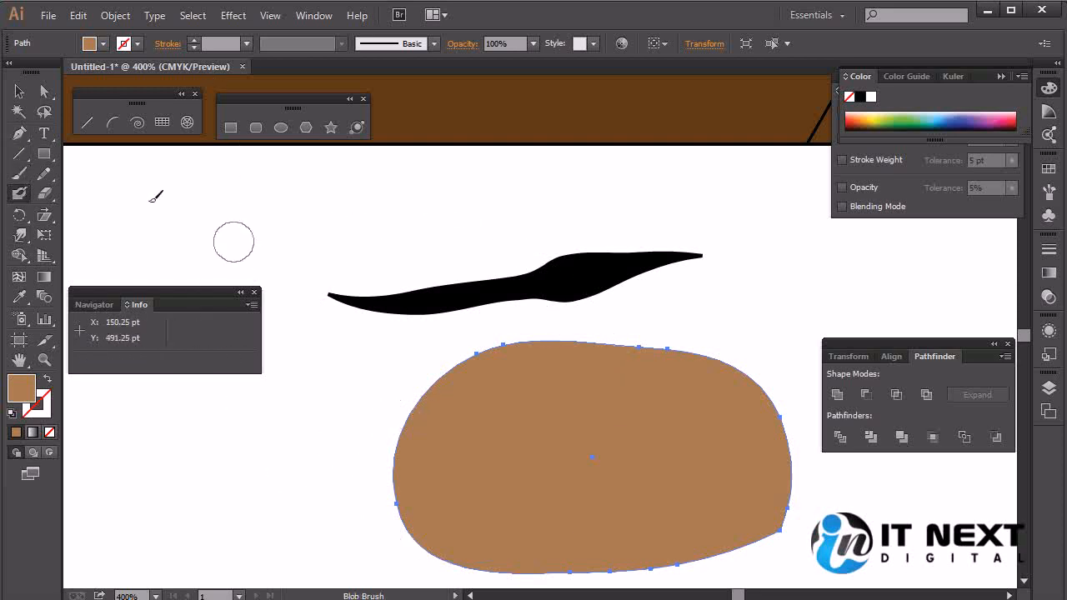
pyautogui.doubleClick(17, 198)
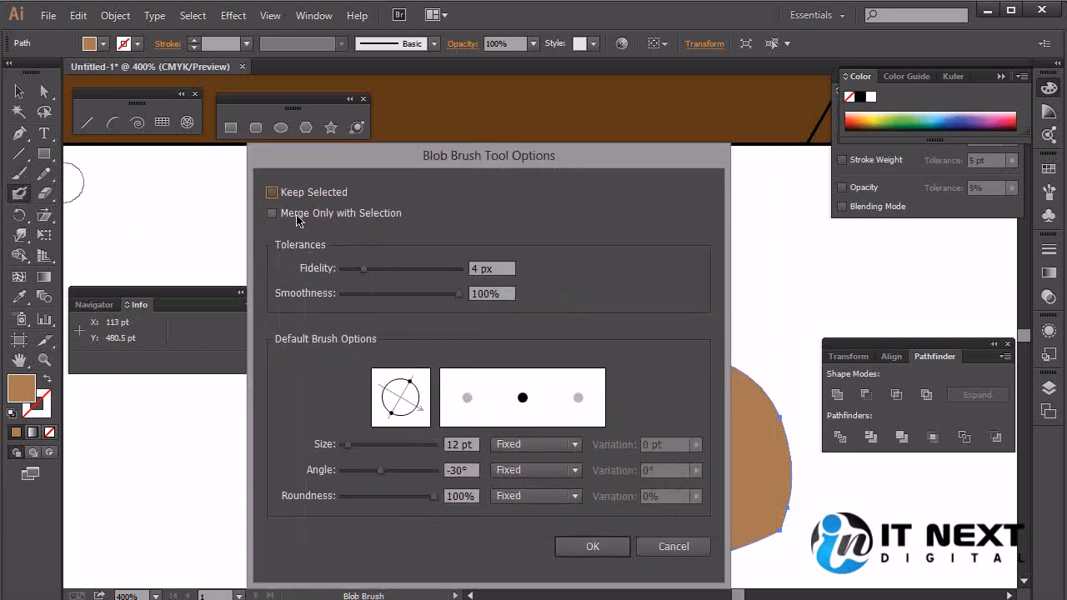
pyautogui.moveTo(347, 453); pyautogui.dragTo(357, 452)
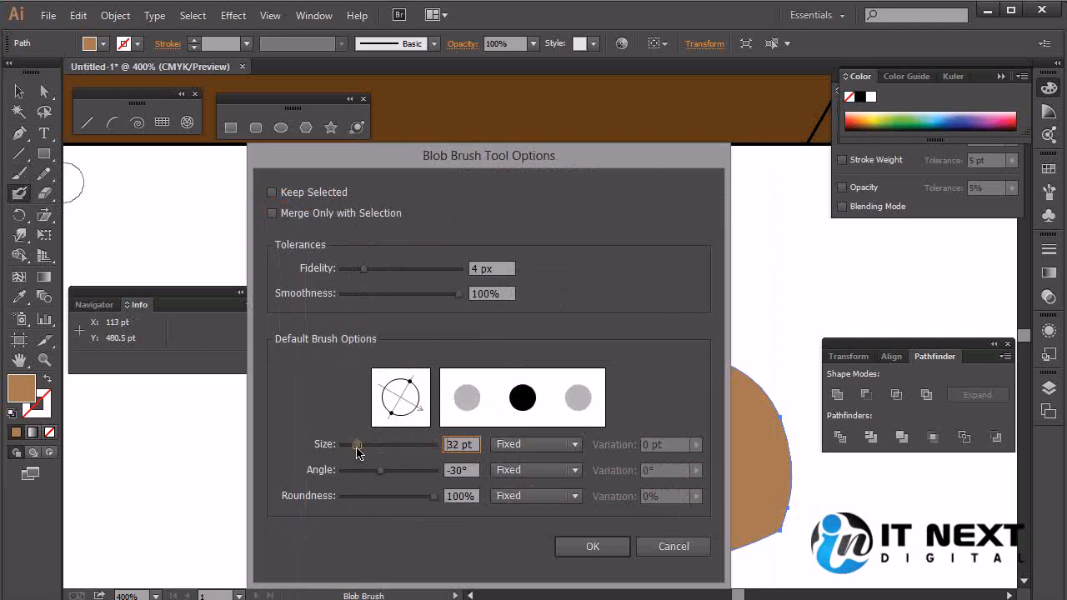
pyautogui.click(678, 552)
pyautogui.press(']')
pyautogui.press(']')
pyautogui.press(']')
pyautogui.press(']')
pyautogui.press(']')
pyautogui.press(']')
pyautogui.press(']')
pyautogui.press(']')
pyautogui.press(']')
pyautogui.press(']')
pyautogui.press(']')
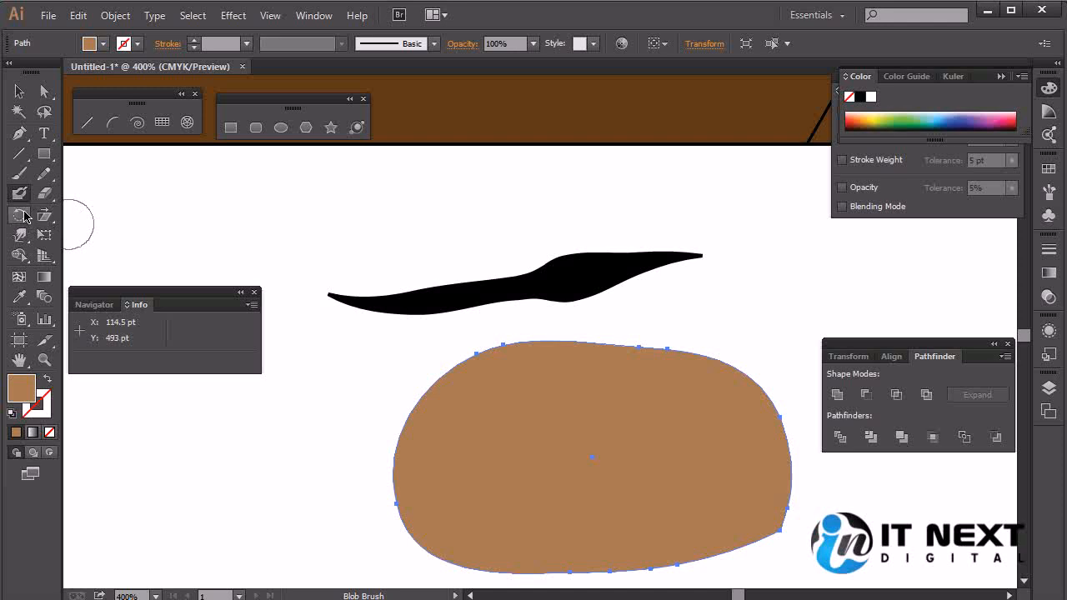
pyautogui.click(20, 257)
pyautogui.moveTo(22, 260); pyautogui.dragTo(19, 234)
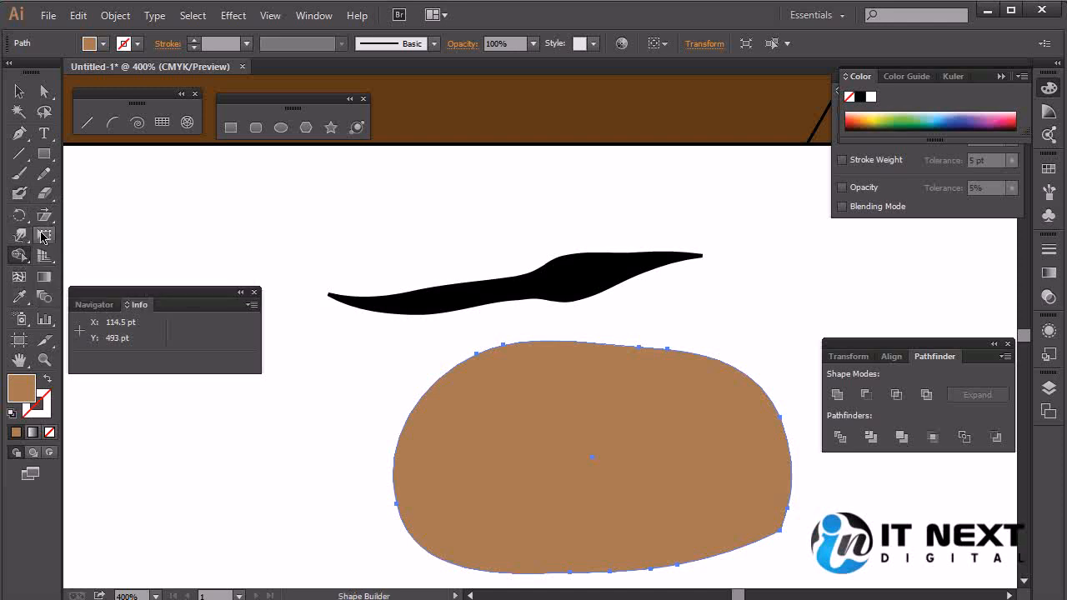
# - Set the Warp tool's brush width and height to 1 pt
pyautogui.click(20, 235)
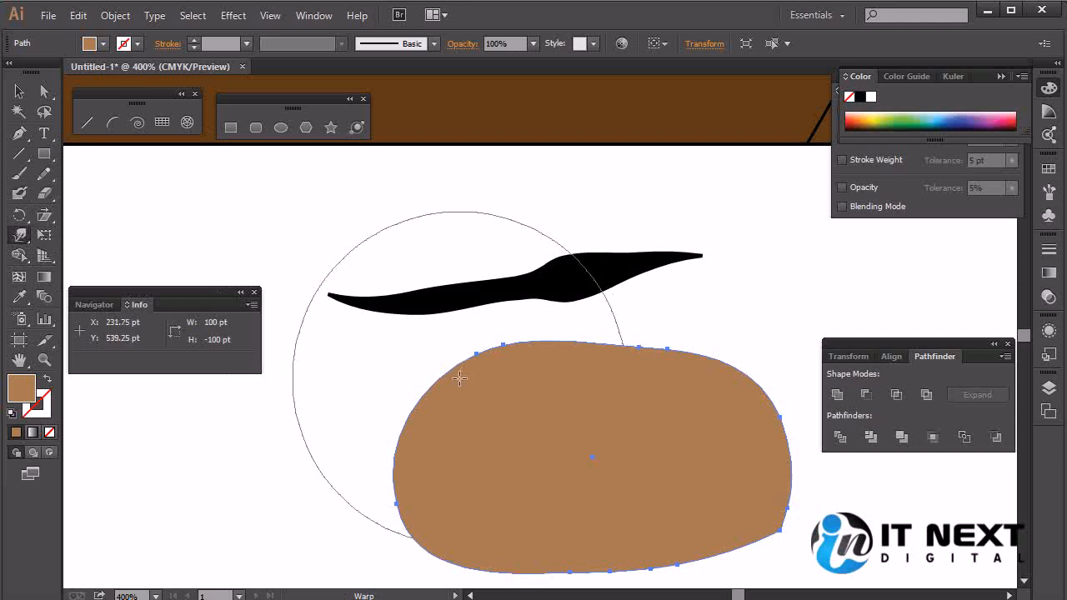
pyautogui.doubleClick(20, 236)
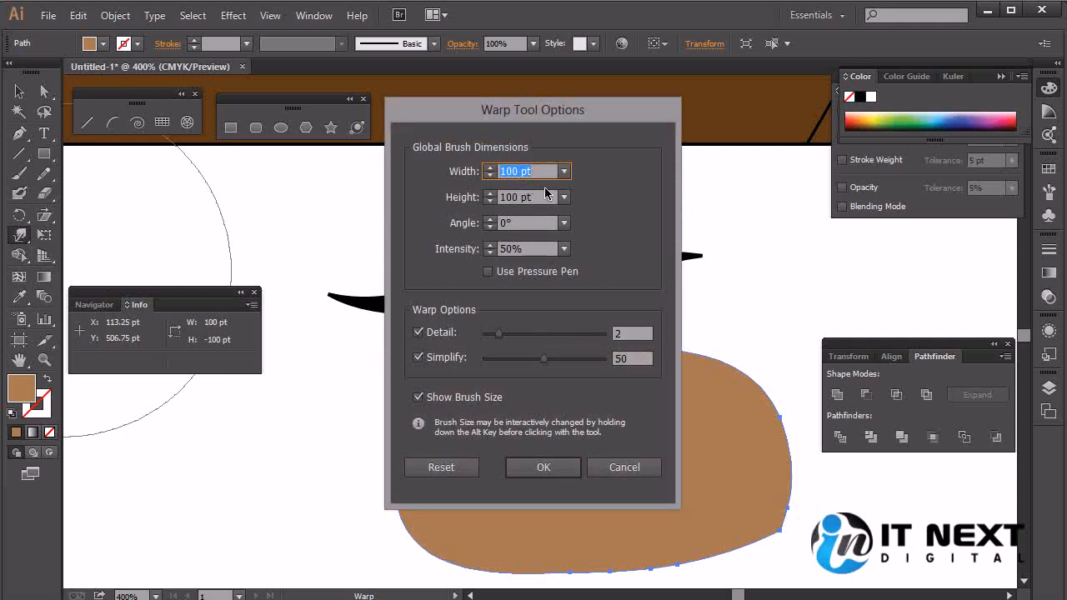
pyautogui.write('1')
pyautogui.press('Tab')
pyautogui.write('0')
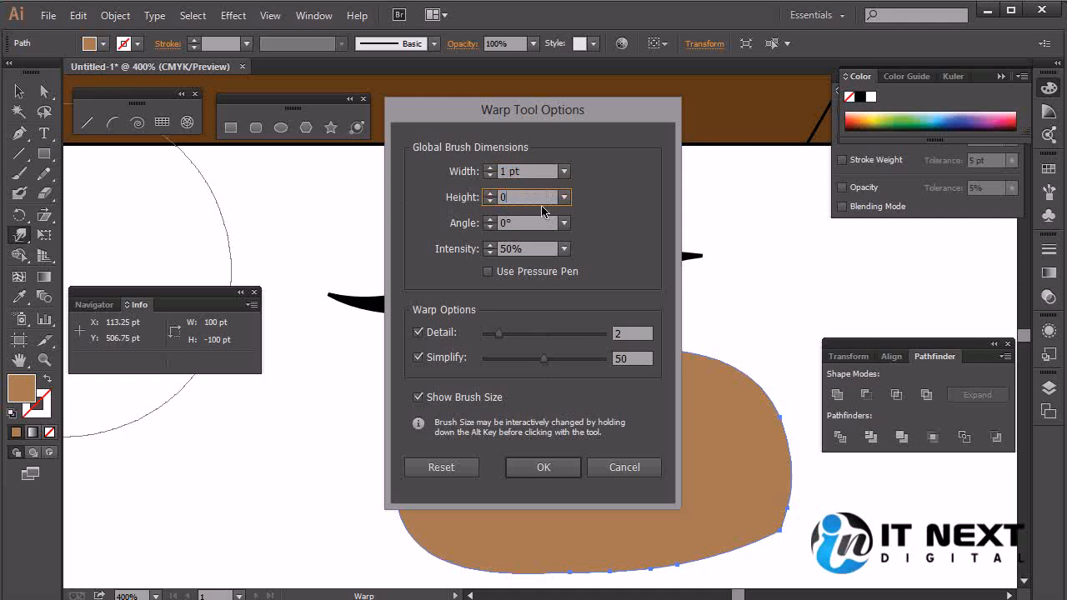
pyautogui.press('Tab')
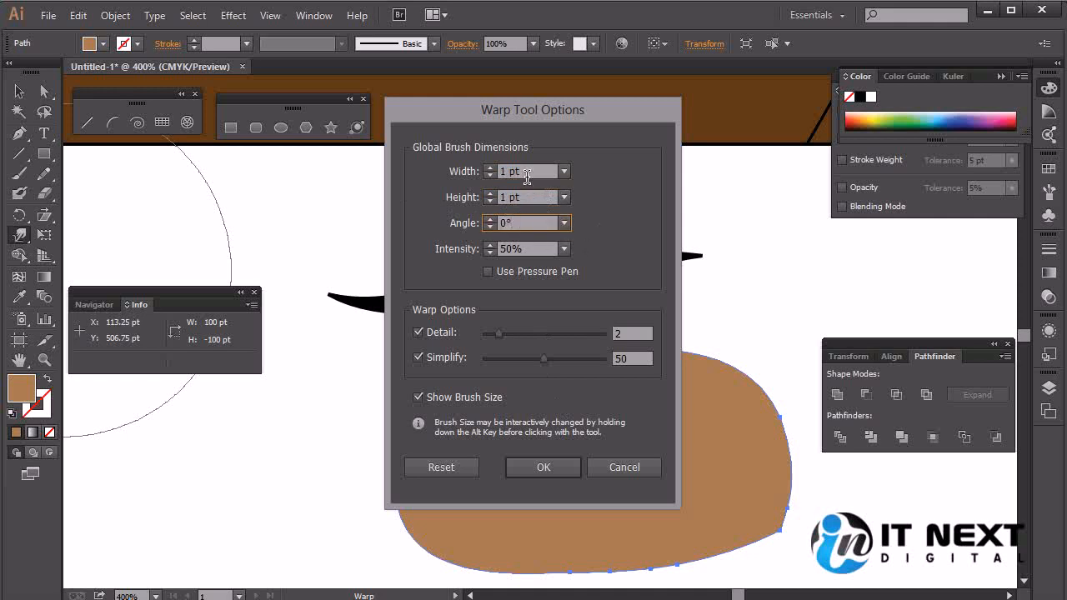
pyautogui.click(543, 467)
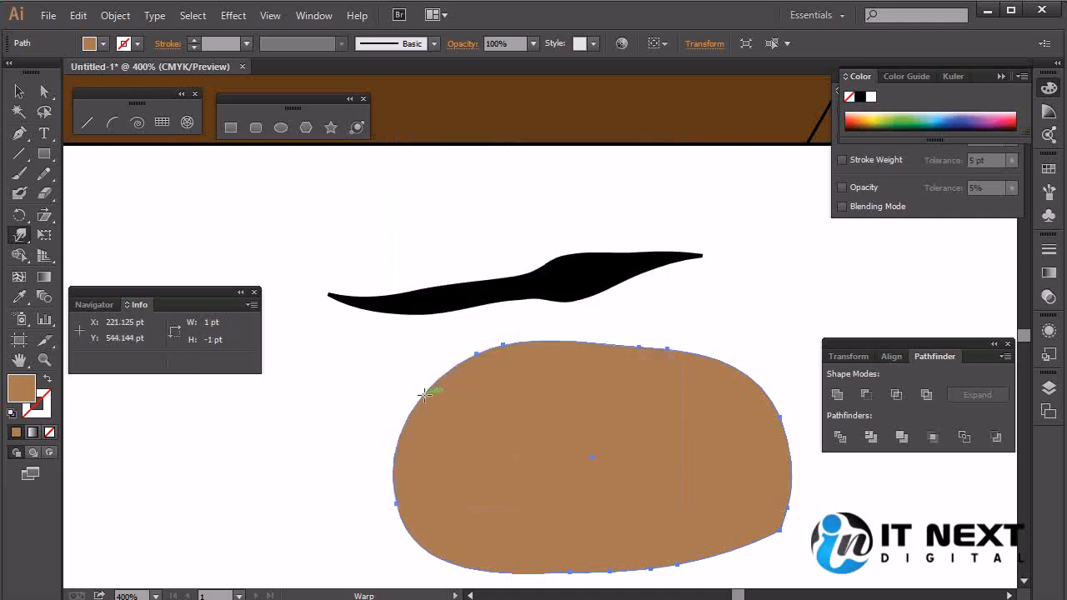
# - Enlarge the Warp brush interactively to about 55.6 pt and nudge the blob's left edge
pyautogui.moveTo(421, 389)
pyautogui.mouseDown()
pyautogui.moveTo(436, 389)
pyautogui.moveTo(395, 362)
pyautogui.moveTo(422, 416)
pyautogui.moveTo(429, 408)
pyautogui.mouseUp()
pyautogui.moveTo(430, 396)
pyautogui.mouseDown()
pyautogui.moveTo(463, 432)
pyautogui.moveTo(500, 457)
pyautogui.moveTo(439, 411)
pyautogui.moveTo(567, 495)
pyautogui.moveTo(503, 457)
pyautogui.mouseUp()
pyautogui.press('v')
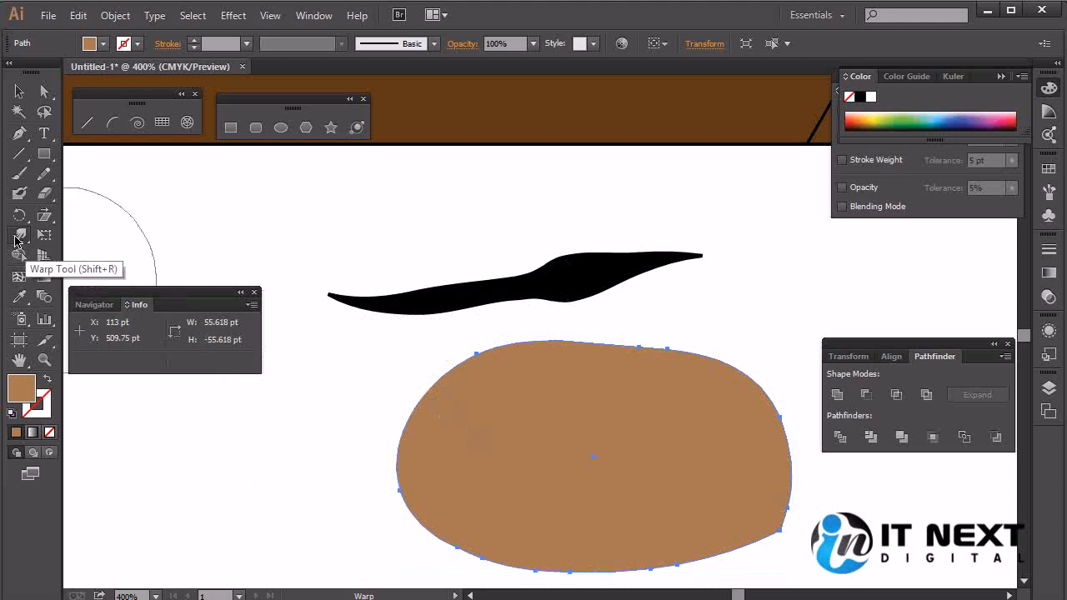
# - Set the Warp brush to 200 pt wide and 200 pt high and try it over the blob's upper-left area
pyautogui.moveTo(20, 240)
pyautogui.mouseDown()
pyautogui.moveTo(58, 236)
pyautogui.moveTo(124, 336)
pyautogui.moveTo(124, 372)
pyautogui.moveTo(120, 293)
pyautogui.moveTo(226, 228)
pyautogui.moveTo(692, 67)
pyautogui.moveTo(115, 265)
pyautogui.mouseUp()
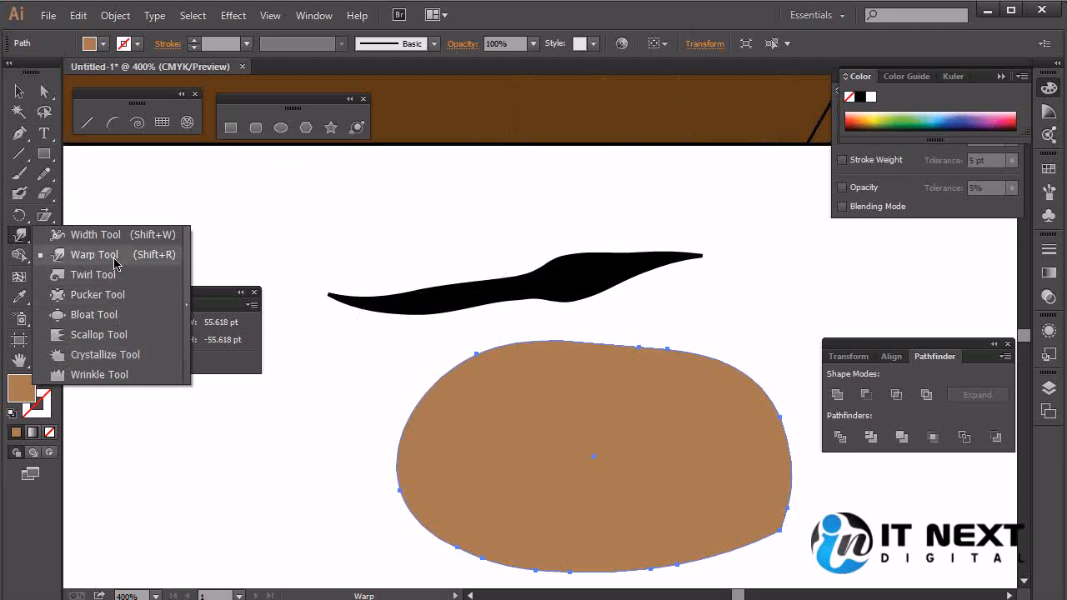
pyautogui.moveTo(115, 264); pyautogui.dragTo(115, 265)
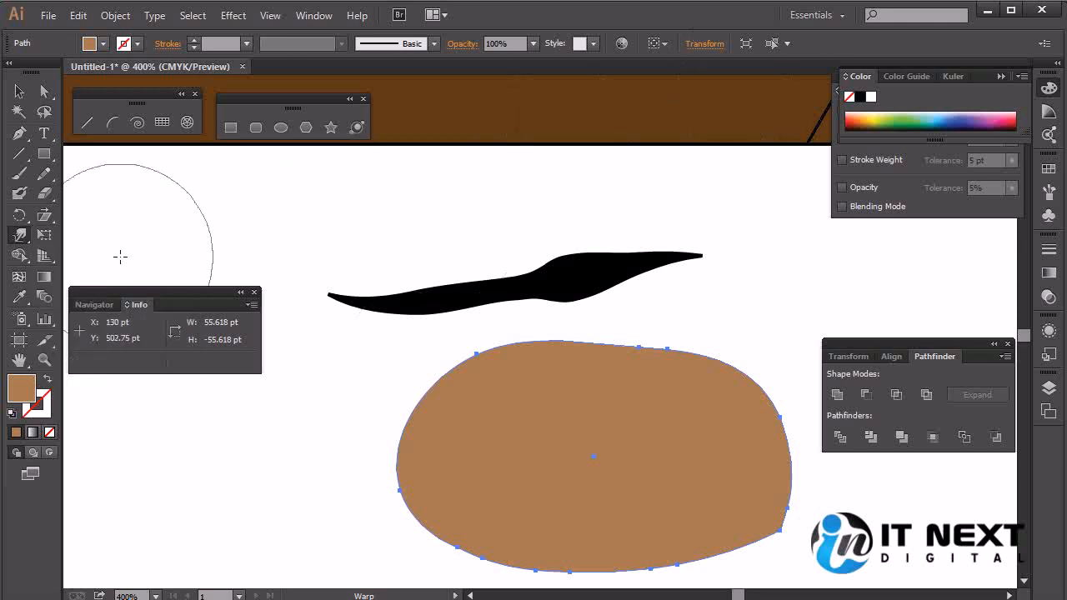
pyautogui.doubleClick(20, 236)
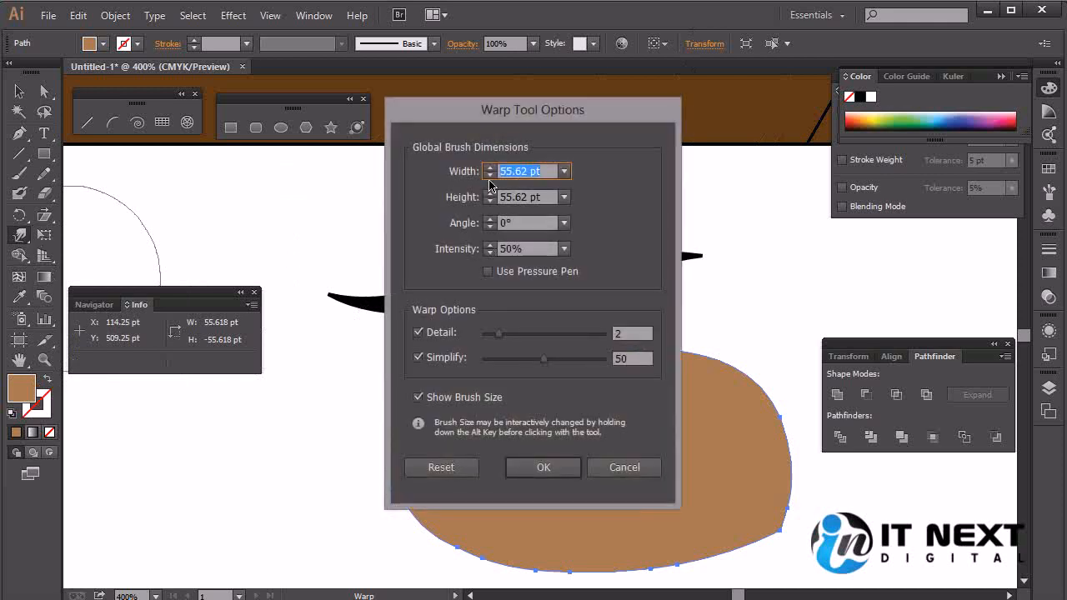
pyautogui.write('200')
pyautogui.press('Tab')
pyautogui.write('200')
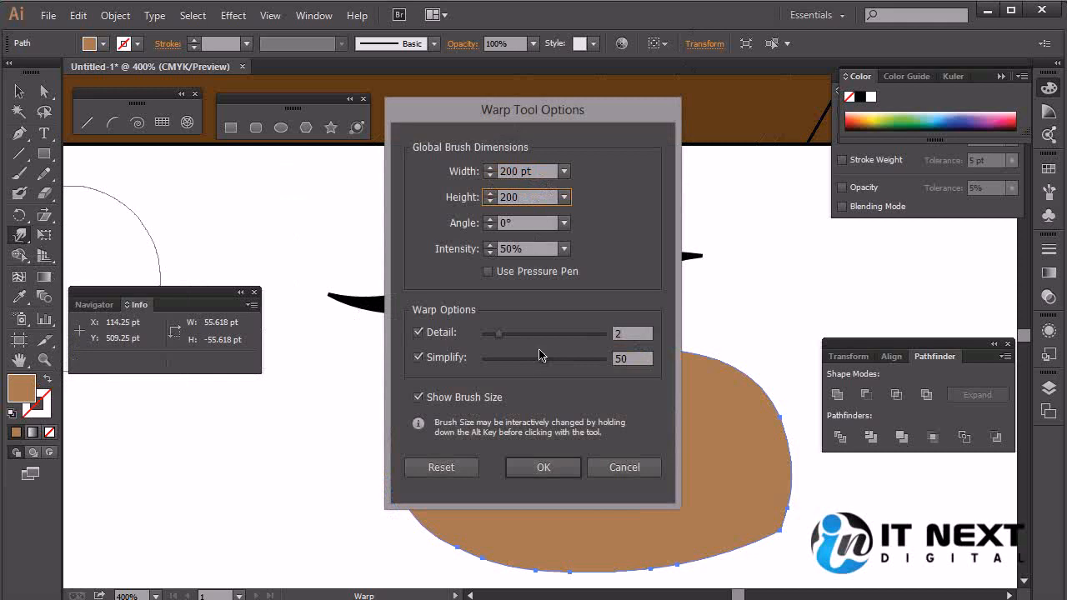
pyautogui.click(542, 467)
pyautogui.moveTo(535, 447)
pyautogui.mouseDown()
pyautogui.moveTo(428, 369)
pyautogui.moveTo(431, 358)
pyautogui.moveTo(484, 420)
pyautogui.moveTo(517, 435)
pyautogui.moveTo(369, 326)
pyautogui.moveTo(474, 405)
pyautogui.moveTo(429, 369)
pyautogui.mouseUp()
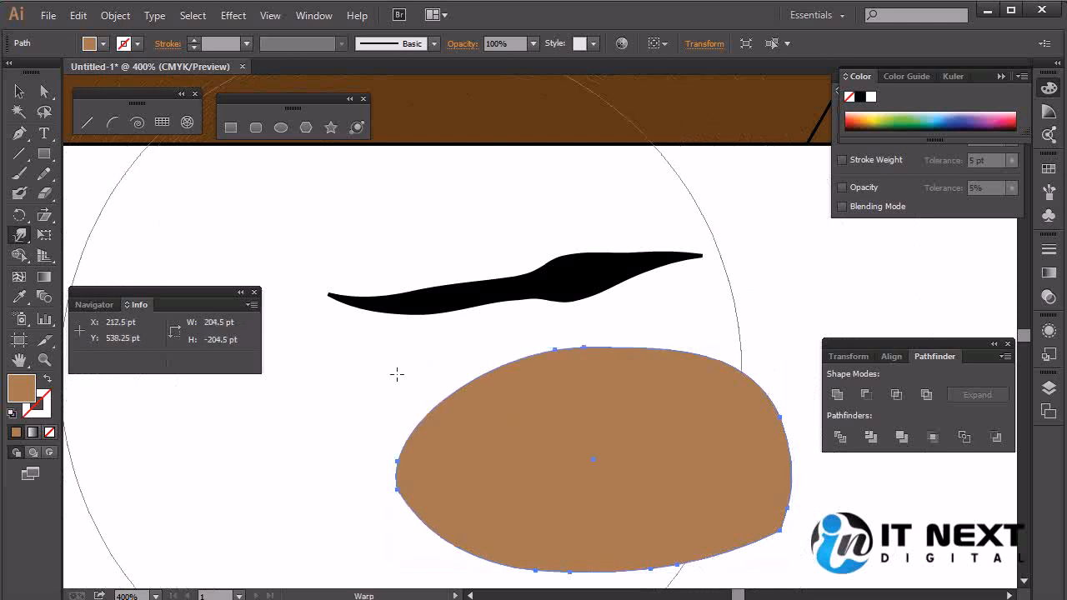
# - Reduce the Warp brush to 1 pt wide and 1 pt high
pyautogui.doubleClick(20, 235)
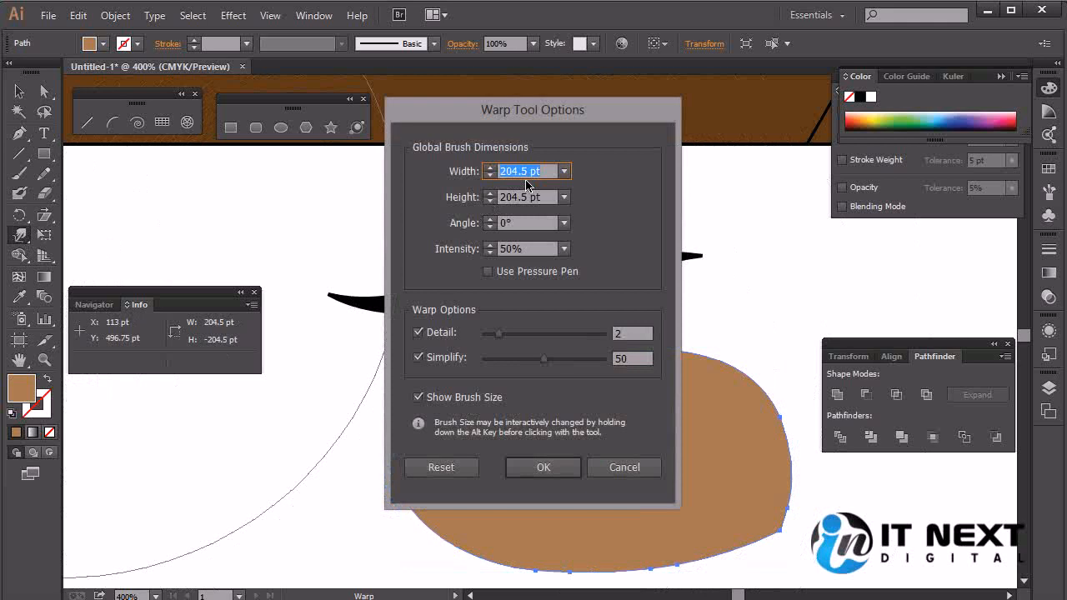
pyautogui.write('1')
pyautogui.press('Tab')
pyautogui.write('1')
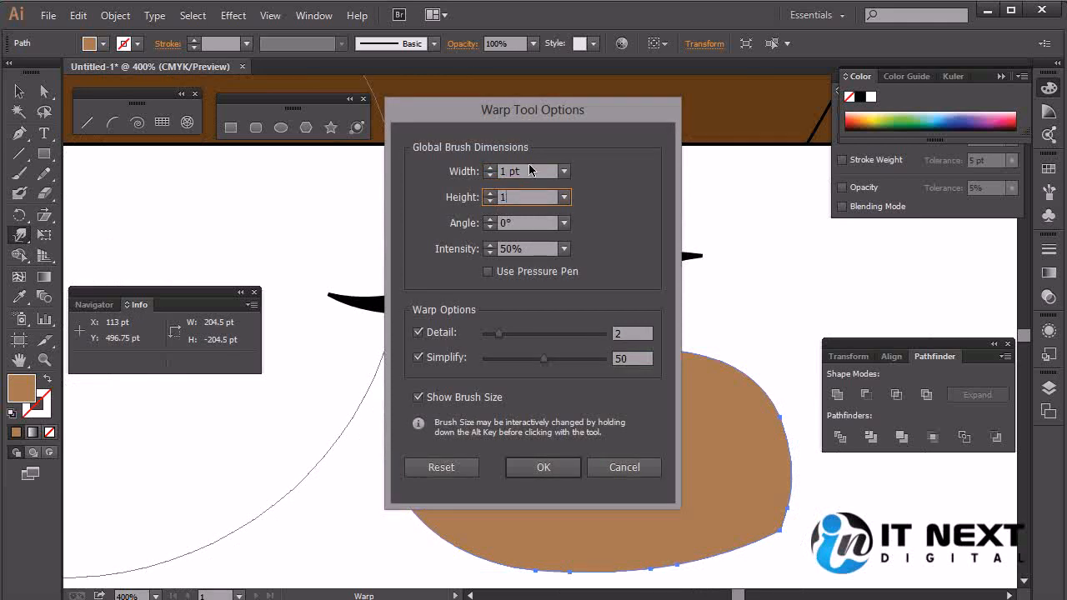
pyautogui.click(559, 470)
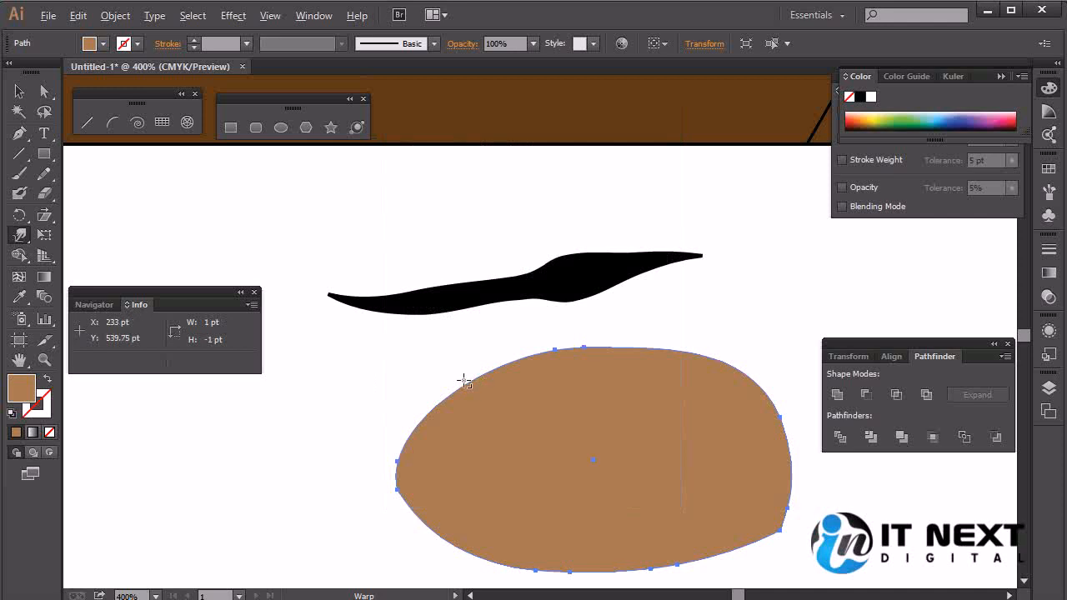
# - Pull several narrow spikes upward from the blob's upper-left edge with the small Warp brush
pyautogui.moveTo(476, 394)
pyautogui.mouseDown()
pyautogui.moveTo(655, 530)
pyautogui.moveTo(472, 387)
pyautogui.moveTo(589, 471)
pyautogui.moveTo(486, 389)
pyautogui.moveTo(478, 403)
pyautogui.moveTo(450, 350)
pyautogui.mouseUp()
pyautogui.moveTo(451, 404); pyautogui.dragTo(448, 327)
pyautogui.moveTo(449, 376); pyautogui.dragTo(476, 335)
pyautogui.moveTo(545, 367)
pyautogui.mouseDown()
pyautogui.moveTo(517, 315)
pyautogui.moveTo(519, 341)
pyautogui.moveTo(508, 306)
pyautogui.moveTo(492, 303)
pyautogui.mouseUp()
pyautogui.moveTo(516, 383); pyautogui.dragTo(469, 310)
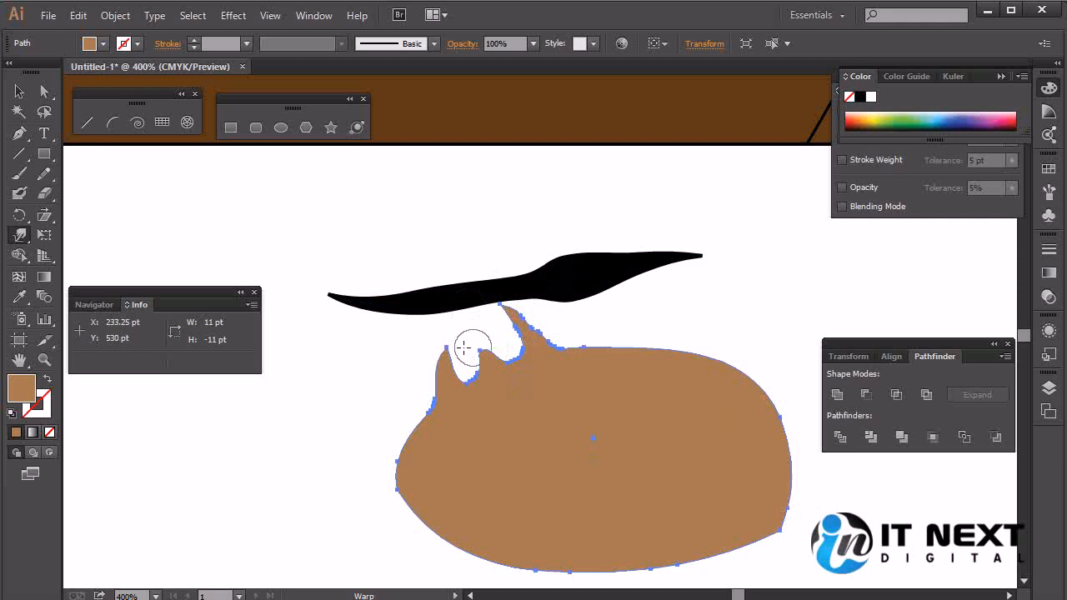
# - Enlarge the Warp brush to 96.5 pt and undo the small spike between the two larger ones
pyautogui.moveTo(387, 368); pyautogui.dragTo(491, 388)
pyautogui.hotkey('ctrl', 'z')
pyautogui.moveTo(360, 362)
pyautogui.mouseDown()
pyautogui.moveTo(512, 442)
pyautogui.moveTo(305, 329)
pyautogui.moveTo(471, 251)
pyautogui.moveTo(450, 417)
pyautogui.moveTo(400, 322)
pyautogui.moveTo(645, 439)
pyautogui.moveTo(410, 348)
pyautogui.moveTo(329, 302)
pyautogui.moveTo(505, 400)
pyautogui.moveTo(398, 345)
pyautogui.mouseUp()
pyautogui.hotkey('ctrl', 'z')
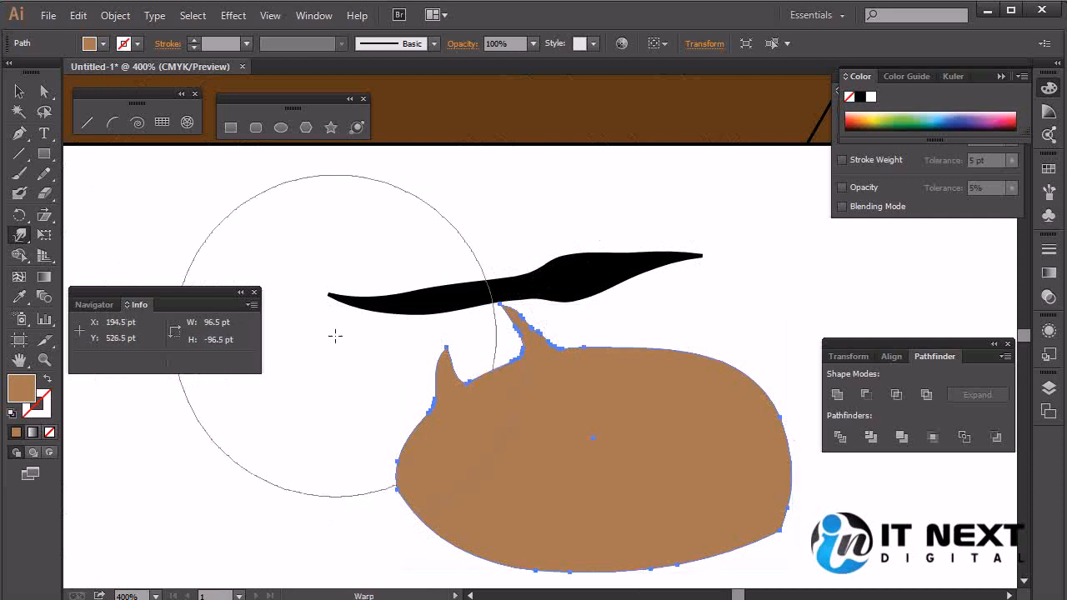
# - Set the Warp brush angle to 30° and push the blob's two spikes toward the upper right
pyautogui.doubleClick(21, 238)
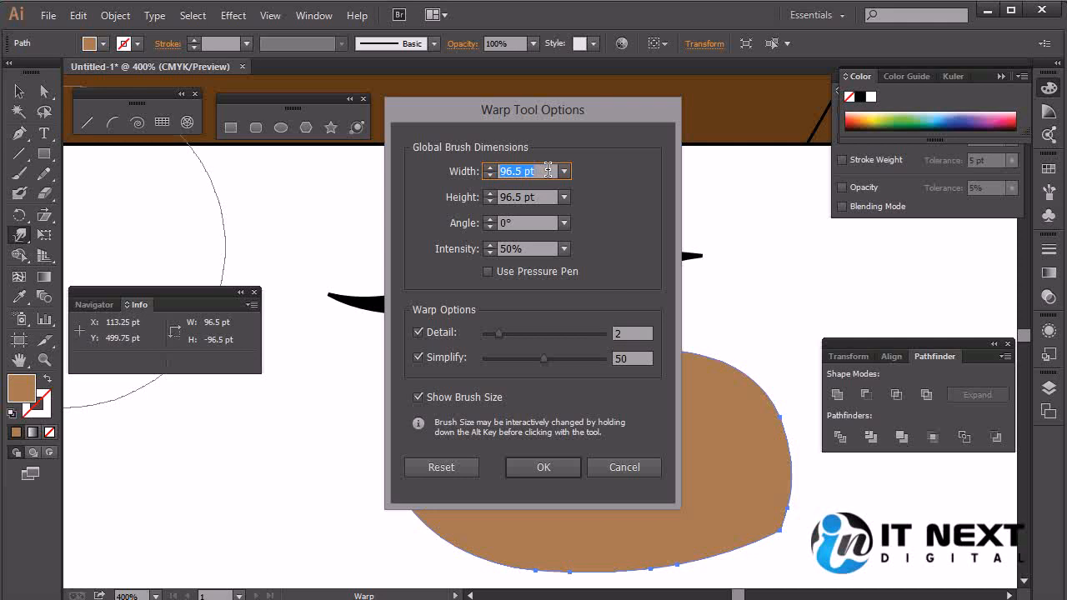
pyautogui.click(533, 224)
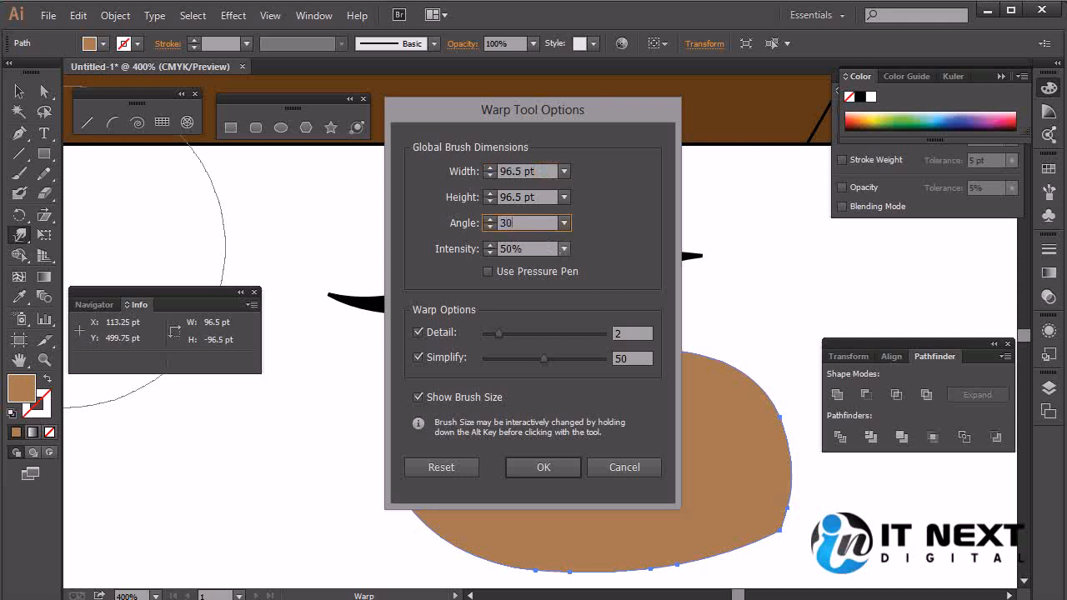
pyautogui.click(543, 467)
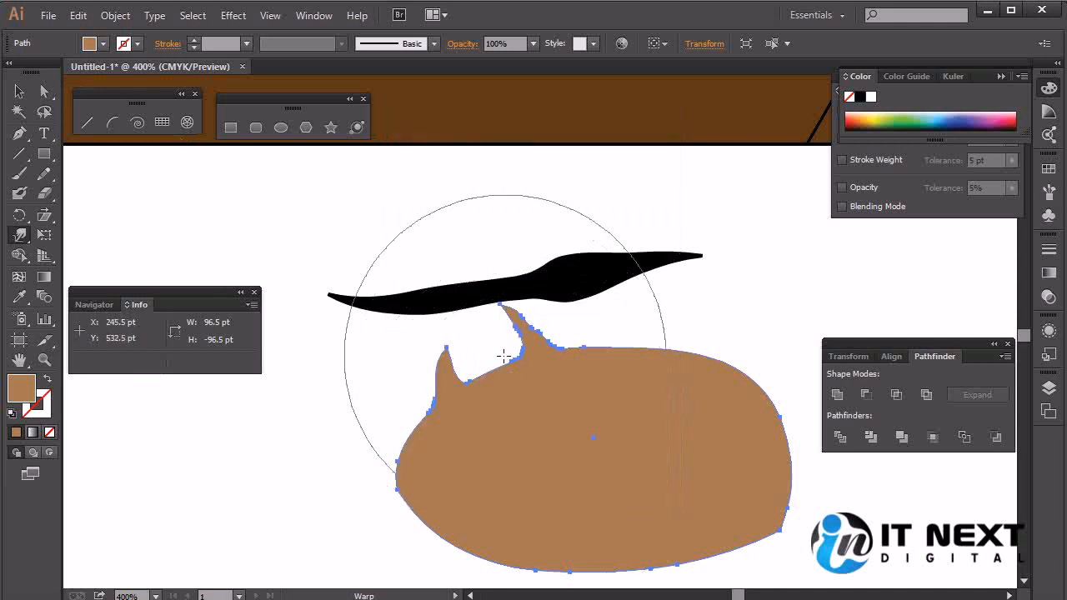
pyautogui.moveTo(446, 428)
pyautogui.mouseDown()
pyautogui.moveTo(365, 406)
pyautogui.moveTo(411, 374)
pyautogui.moveTo(507, 380)
pyautogui.mouseUp()
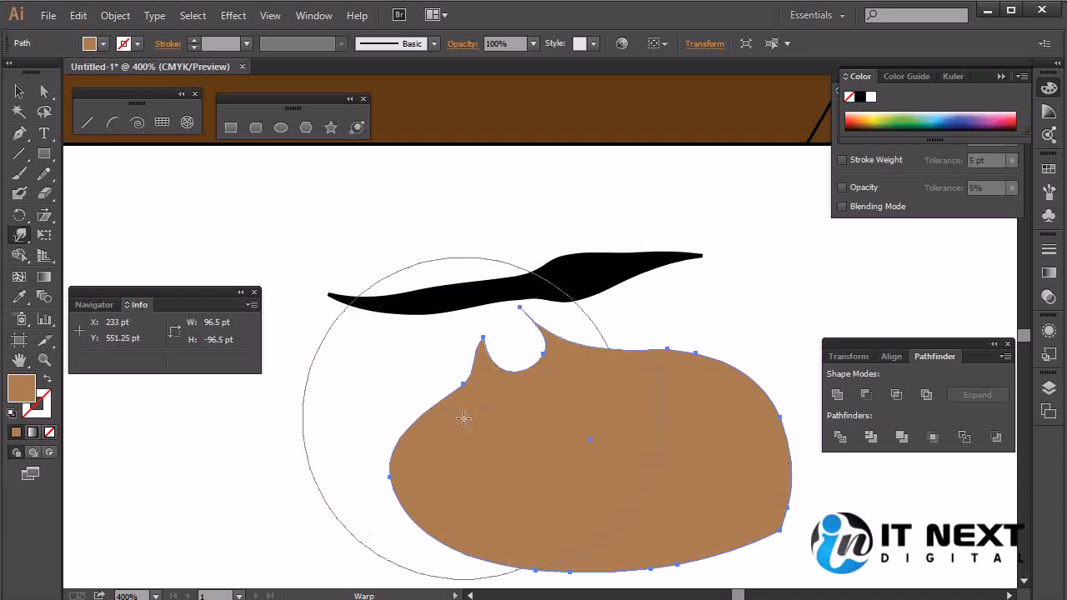
pyautogui.click(15, 238)
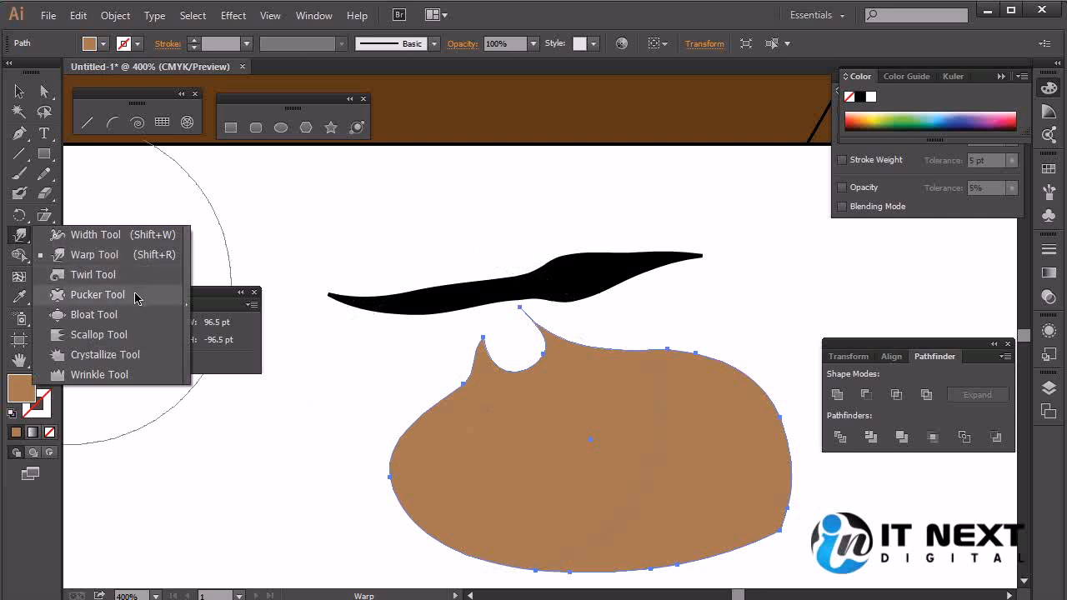
pyautogui.click(674, 24)
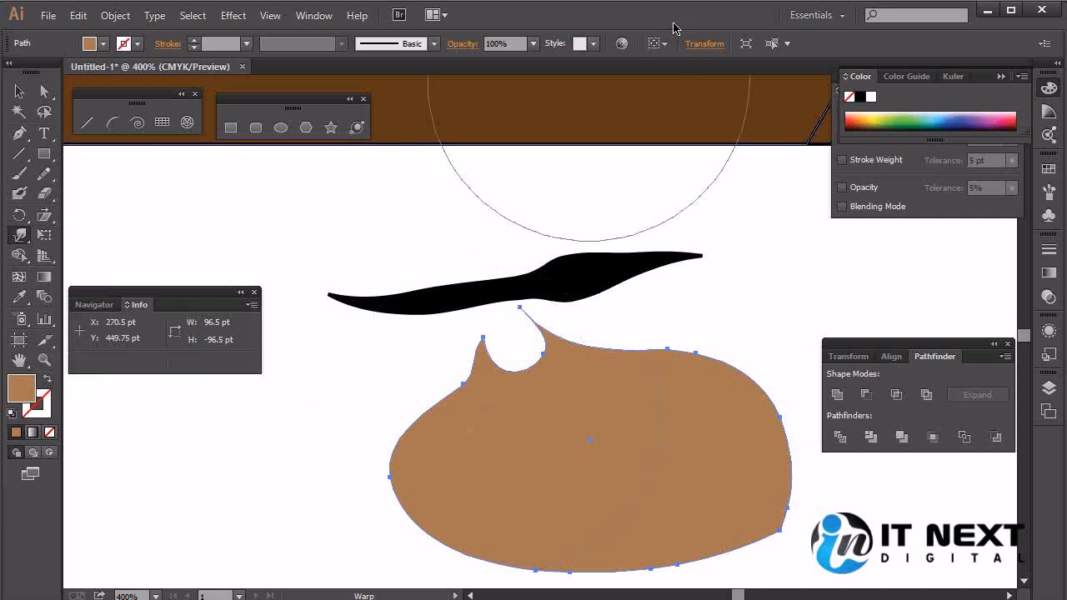